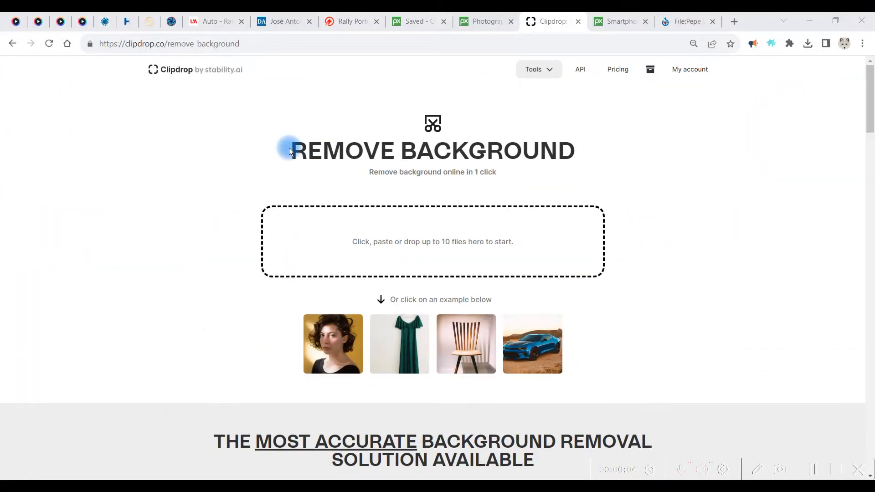
Examine the Remove Background page, including the upload area, the accuracy comparison with a competitor and the use-cases section
left_click_drag(294, 148, 610, 148)
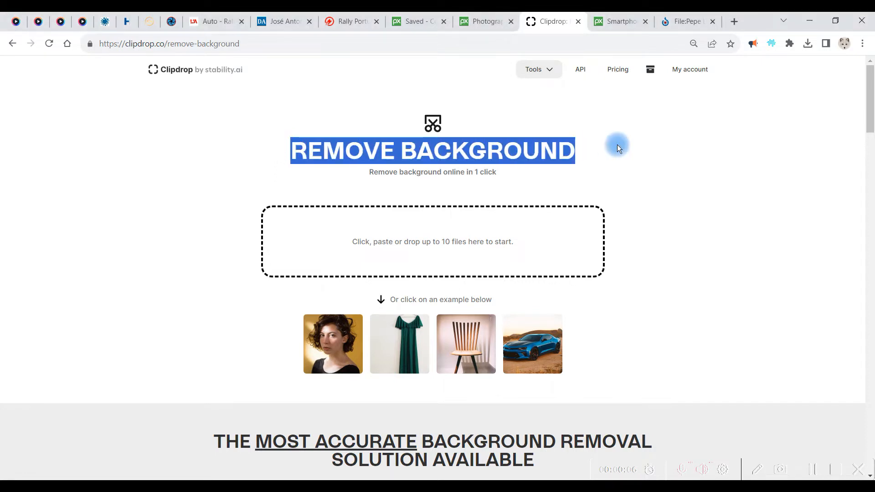
scroll(663, 206, "down", 10)
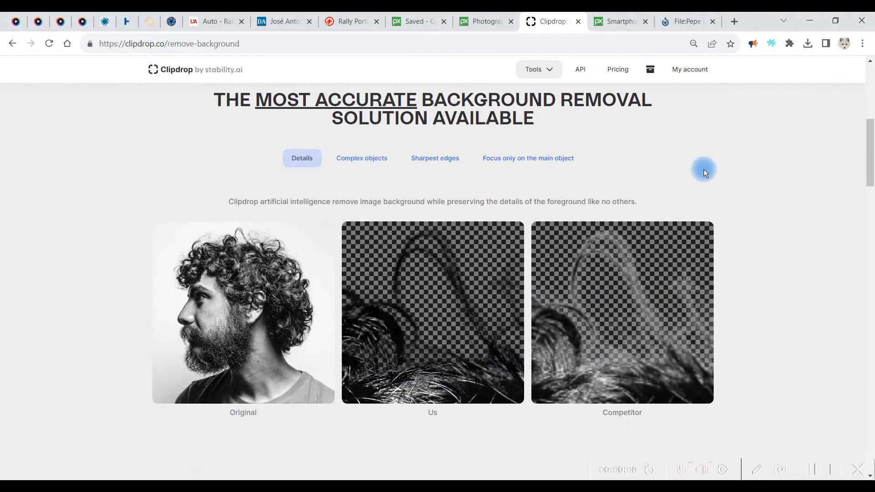
scroll(501, 273, "down", 4)
scroll(622, 223, "up", 6)
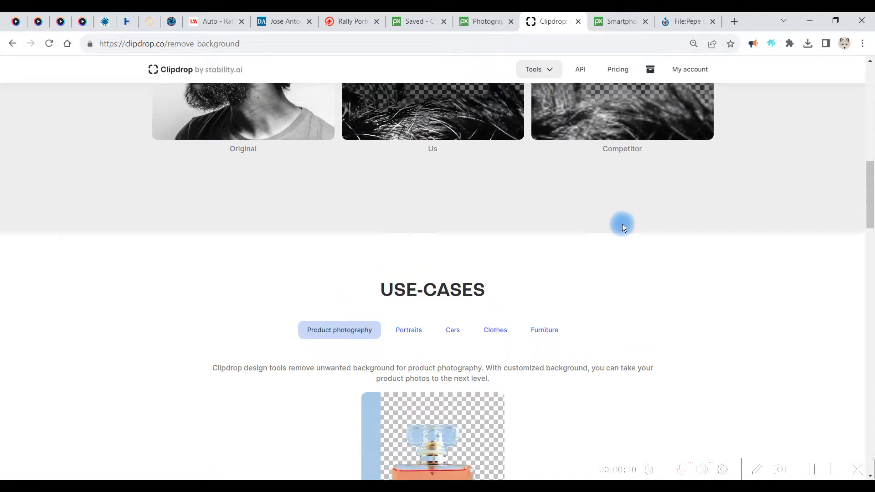
scroll(499, 264, "down", 7)
scroll(704, 220, "up", 6)
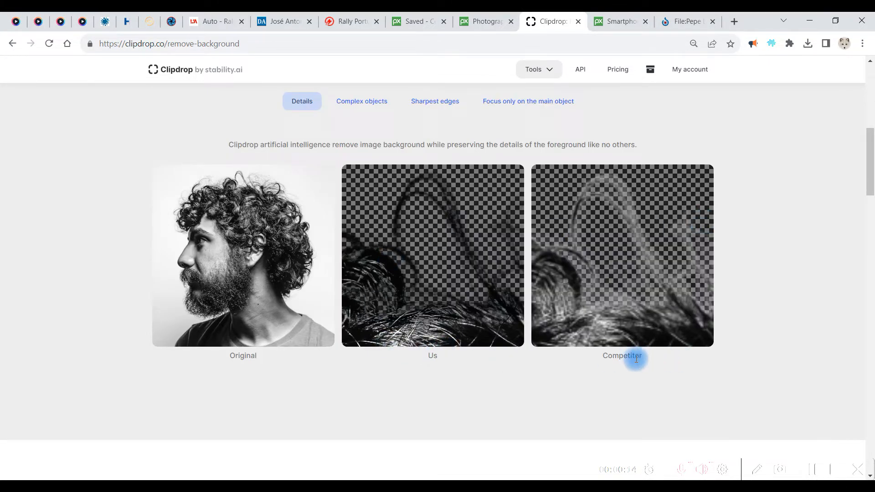
scroll(617, 274, "up", 1)
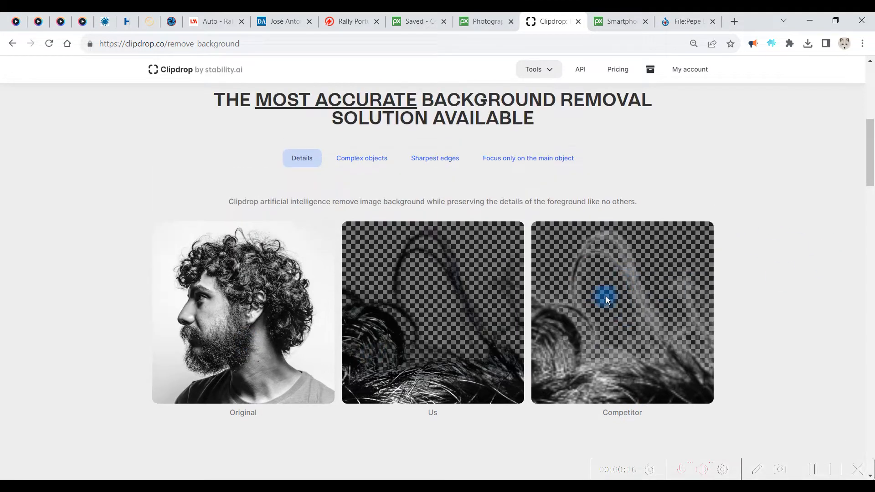
scroll(706, 241, "up", 6)
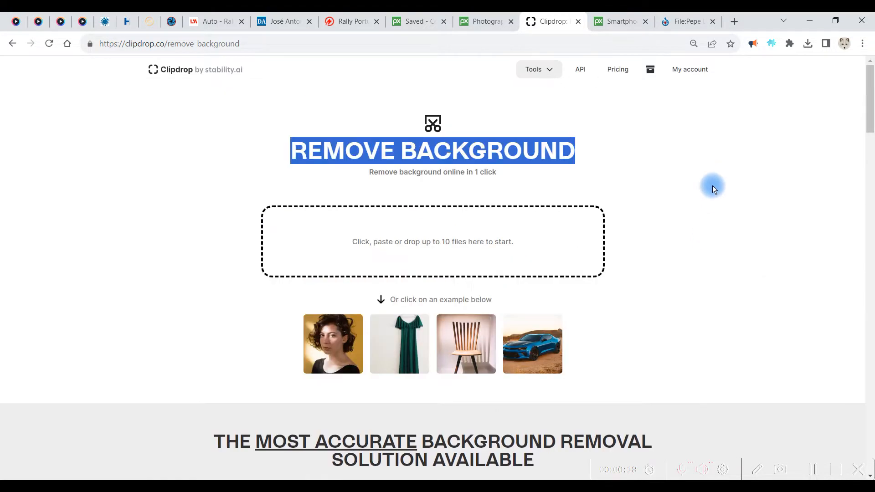
Switch to the Pixabay smartphone photography page and open the photo at 1920×1280 in its own page
left_click(623, 21)
left_click(692, 126)
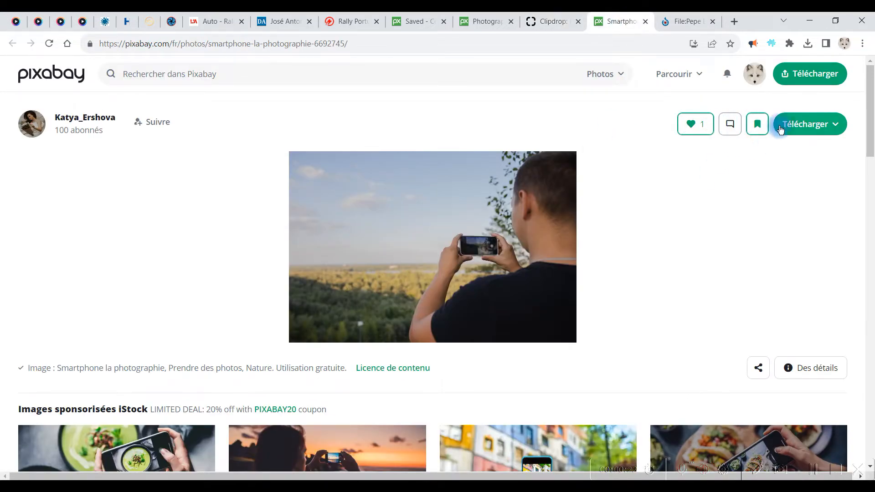
left_click(800, 122)
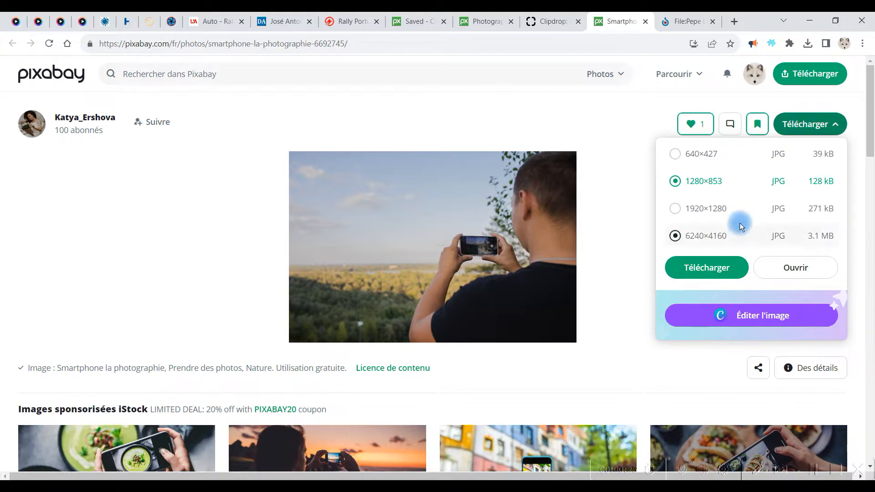
left_click(714, 212)
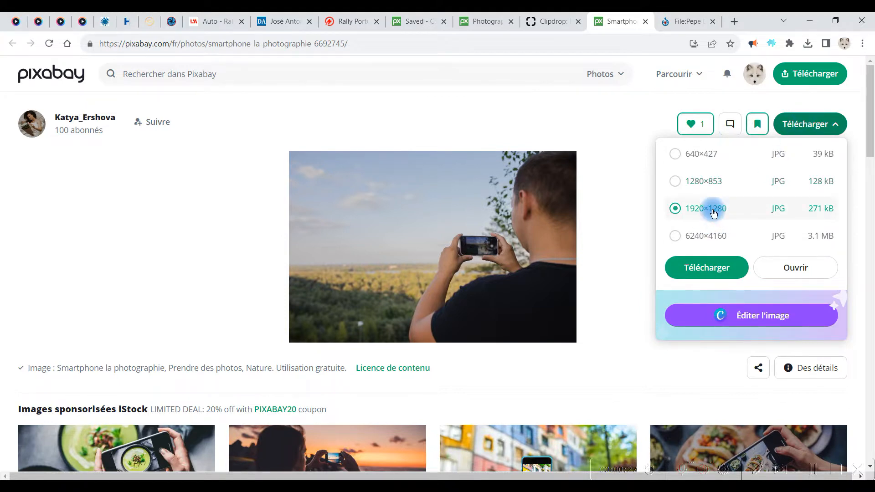
left_click(705, 233)
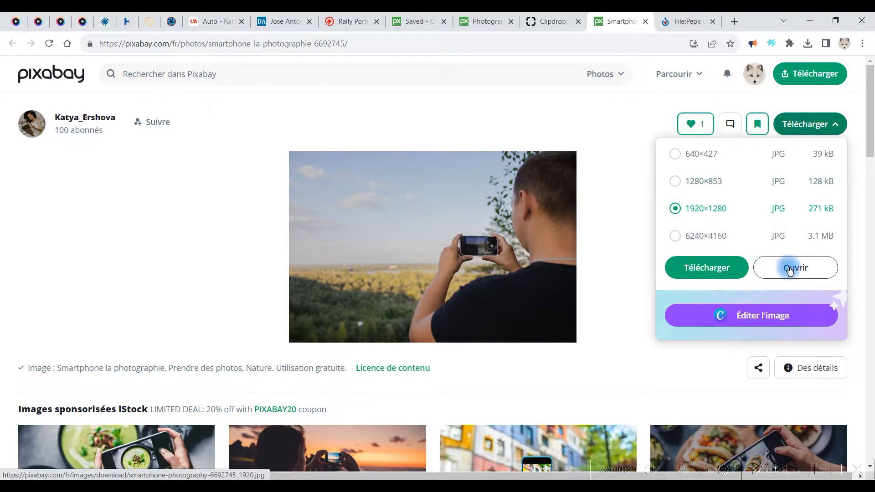
left_click(707, 234)
left_click(712, 202)
left_click(794, 269)
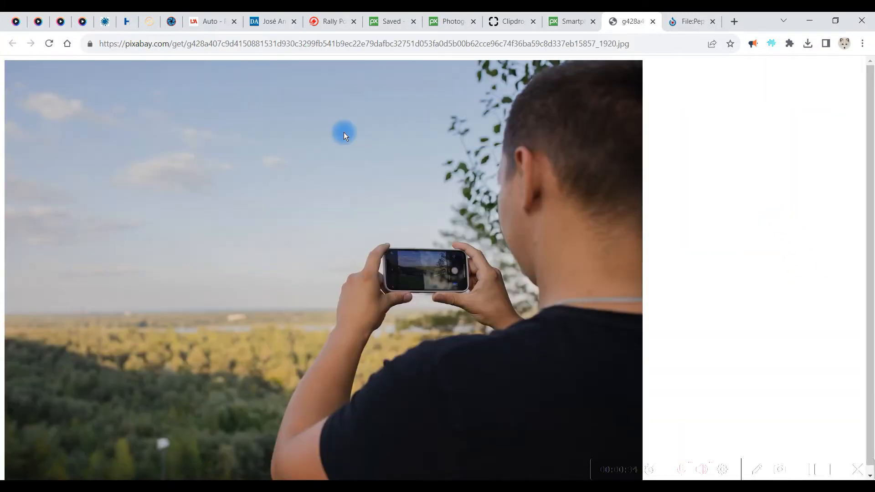
Save the photo as smartphone-photography-6692745_1920.jpg in a new folder named "test remove background" inside the 08-août folder
right_click(344, 132)
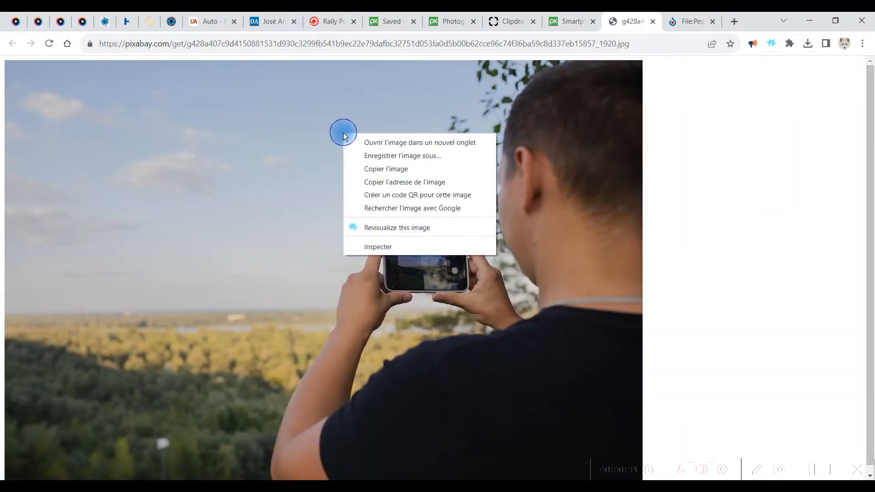
left_click(445, 157)
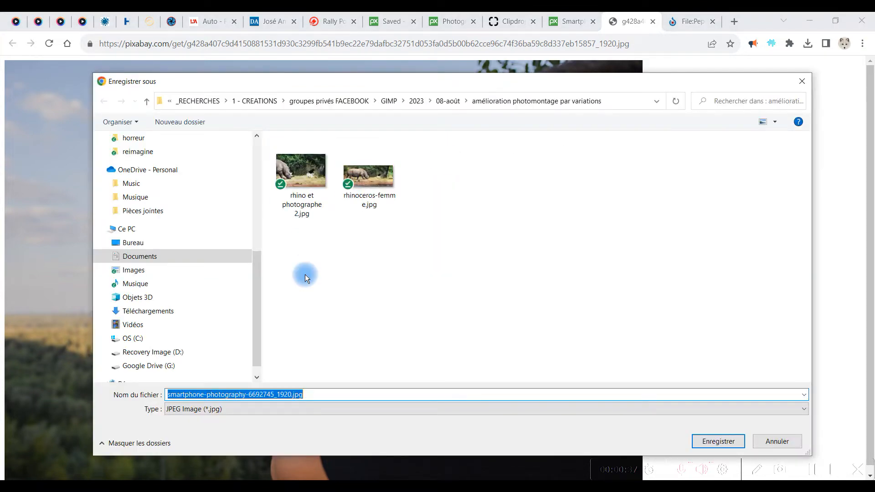
left_click(445, 103)
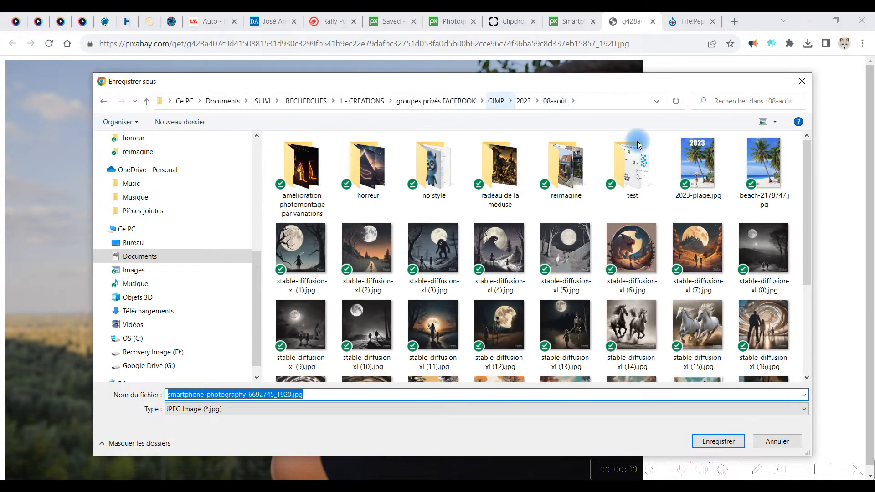
left_click(374, 86)
key("ctrl+shift+n")
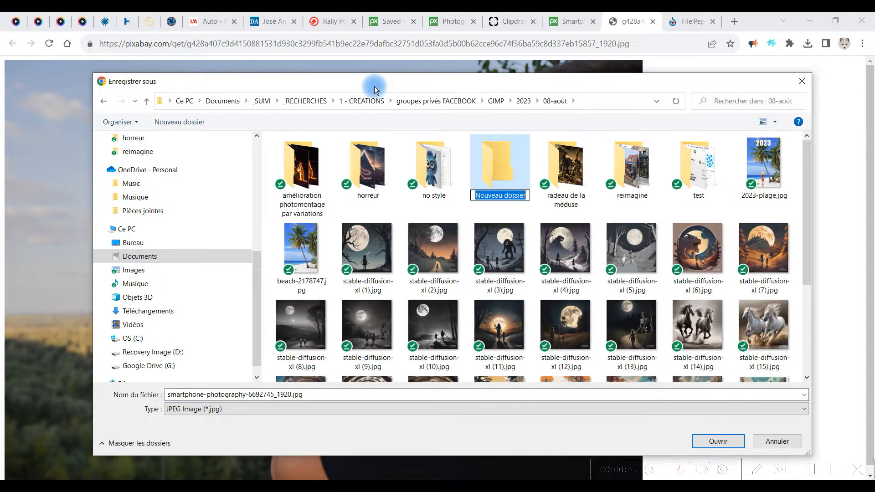
type("test remove")
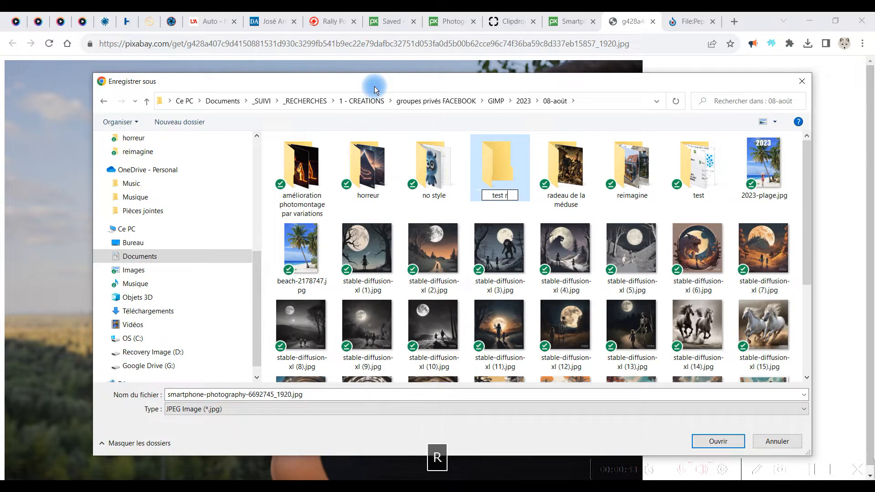
type(" b")
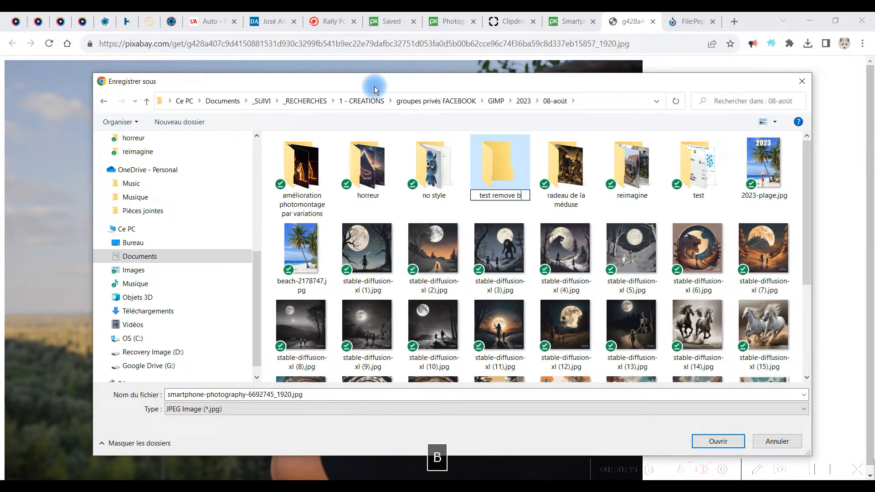
type("ackgr")
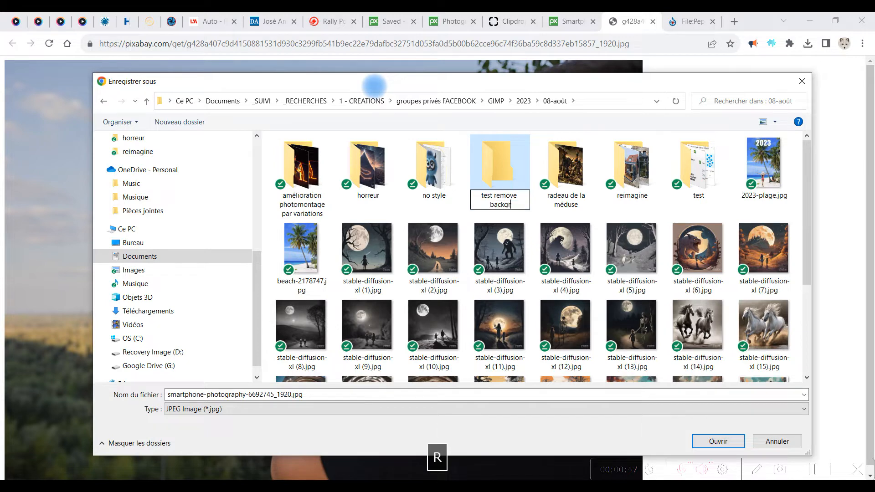
type("ound")
key("Return")
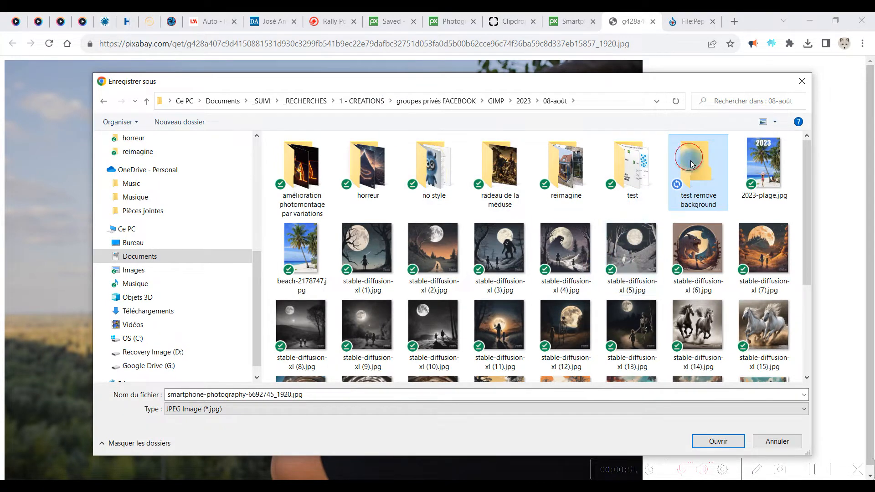
double_click(689, 161)
left_click(720, 441)
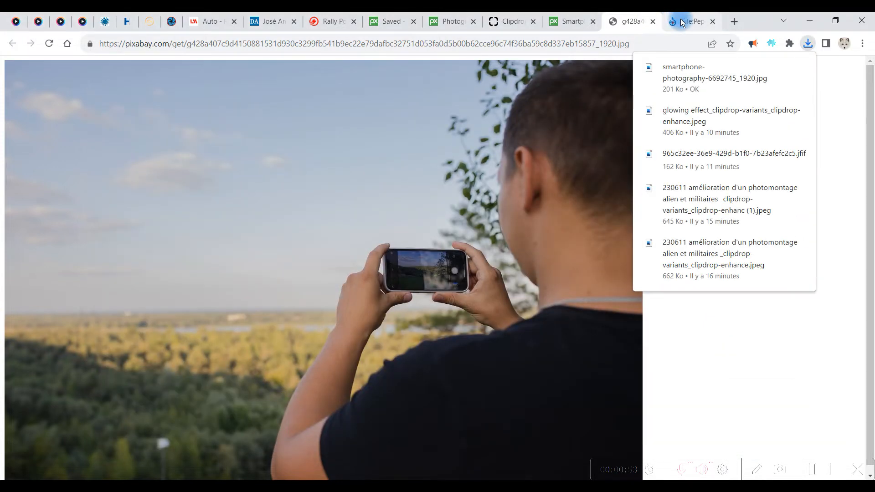
Switch to Clipdrop and upload smartphone-photography-6692745_1920.jpg from 2023 > 08-août > test remove background for background removal
left_click(504, 22)
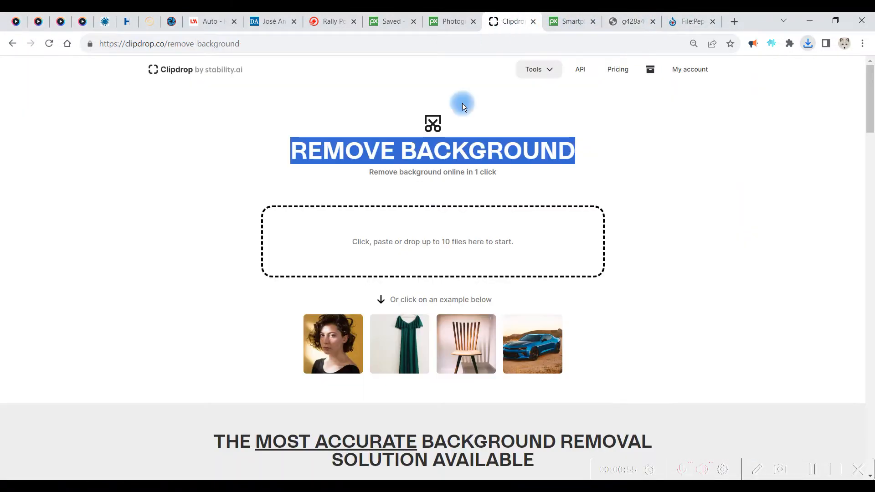
left_click(423, 240)
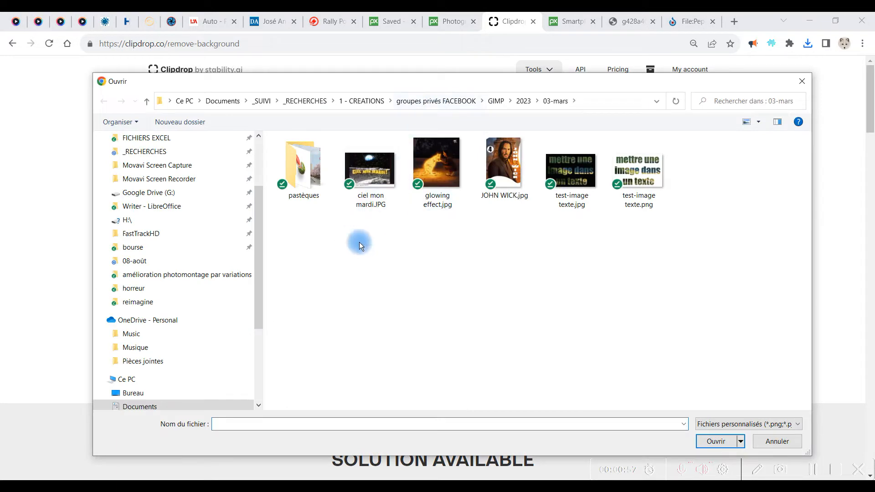
left_click(523, 101)
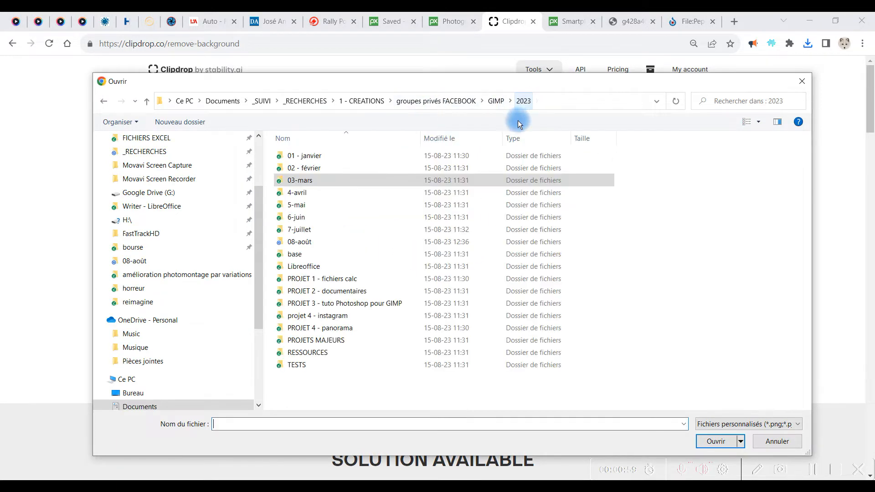
double_click(301, 241)
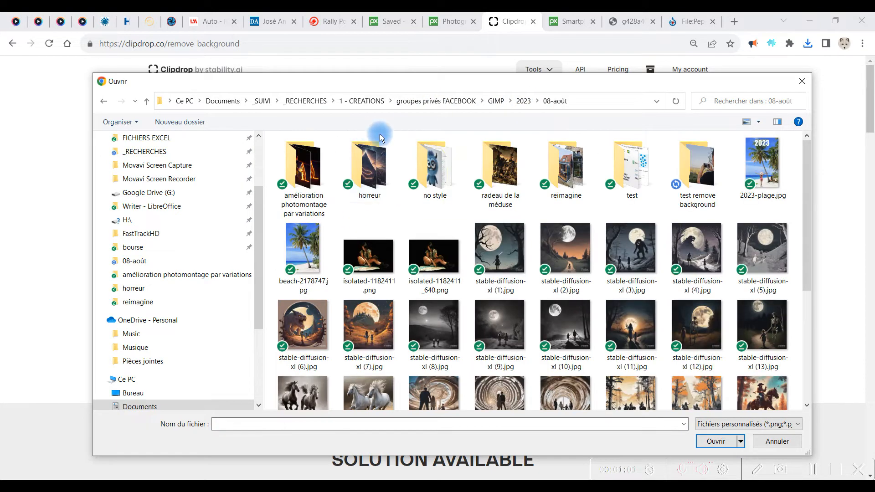
double_click(697, 168)
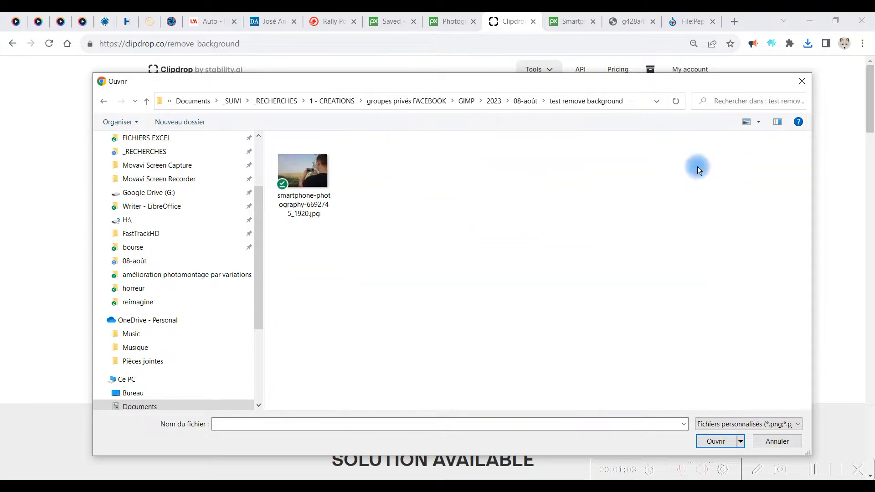
double_click(319, 178)
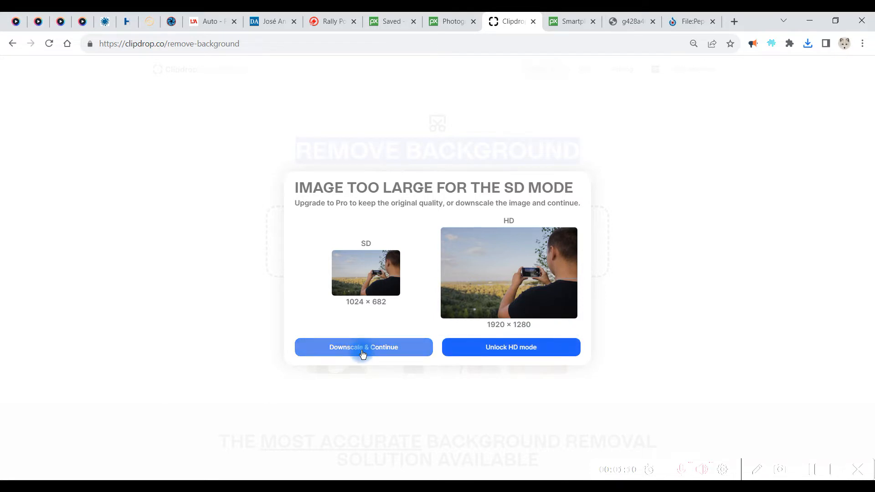
View the Clipdrop Pro plans offered for unlocking HD mode and close the offer
left_click(506, 352)
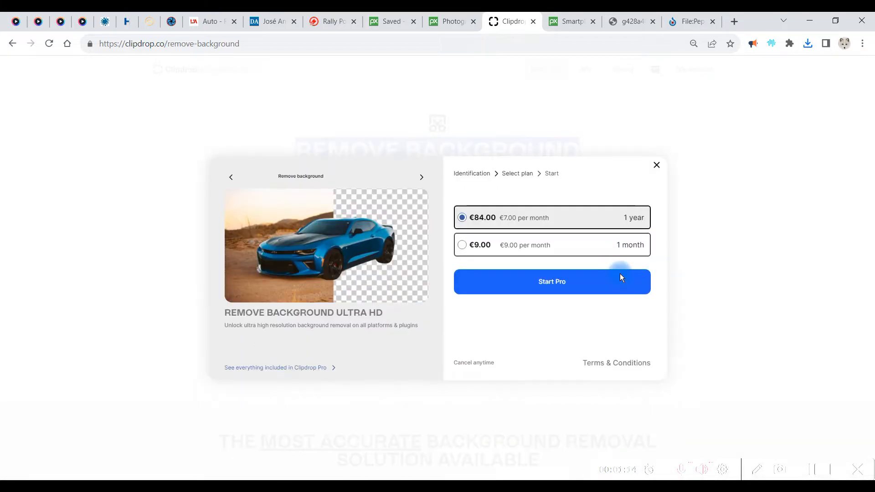
left_click(657, 168)
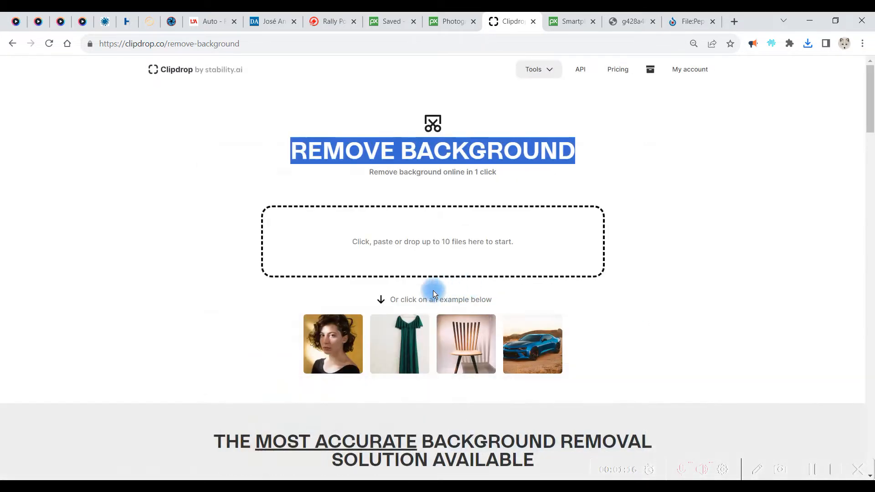
Upload the smartphone photo again, remove its background at the downscaled 1024 × 682 size and save the PNG cut-out in the test remove background folder
left_click(425, 244)
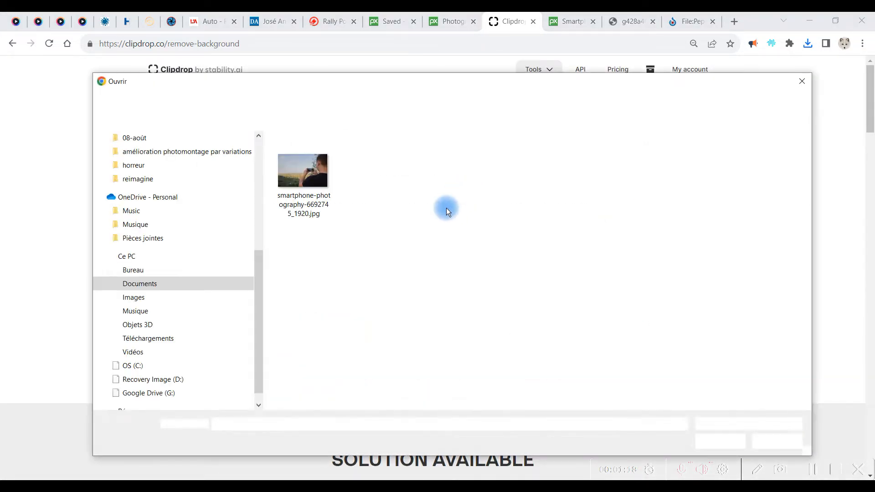
key("Escape")
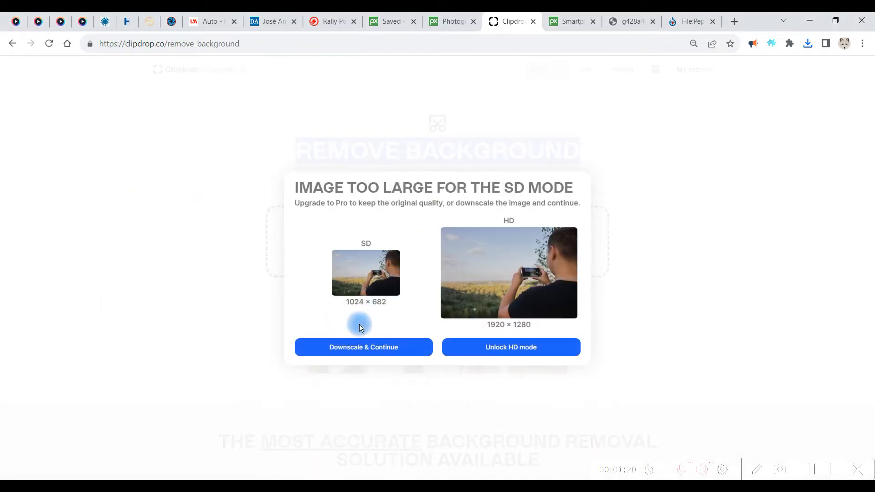
left_click(631, 275)
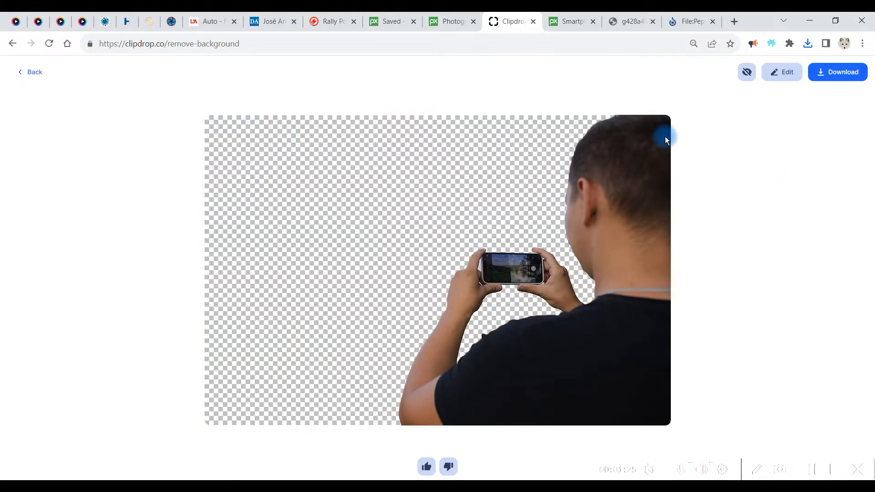
left_click(838, 73)
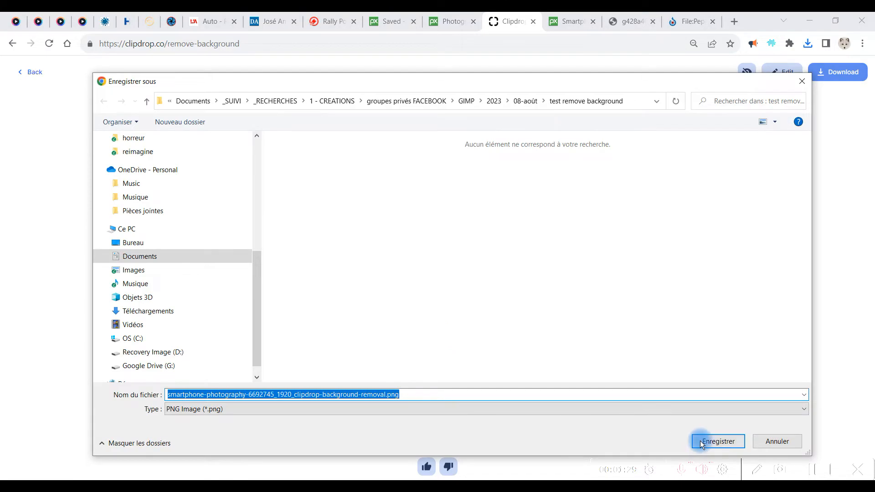
left_click(700, 441)
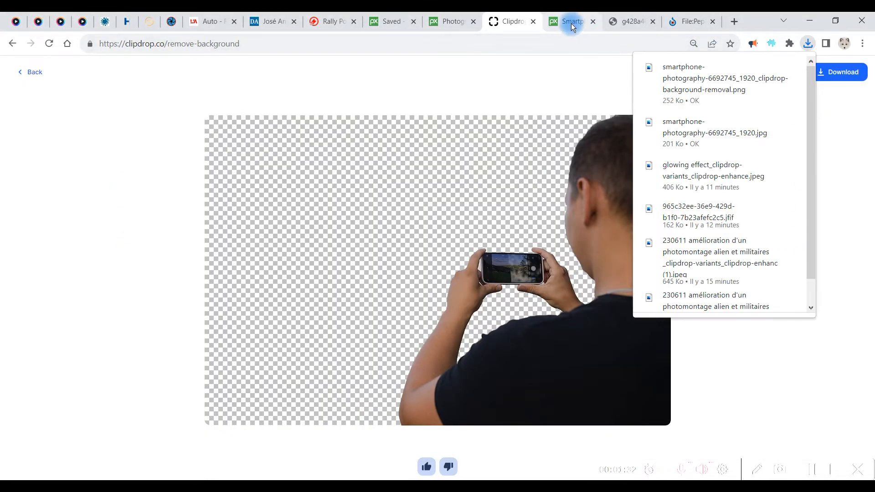
Switch to the Saved collection on Pixabay and search it for "trampoline"
left_click(388, 22)
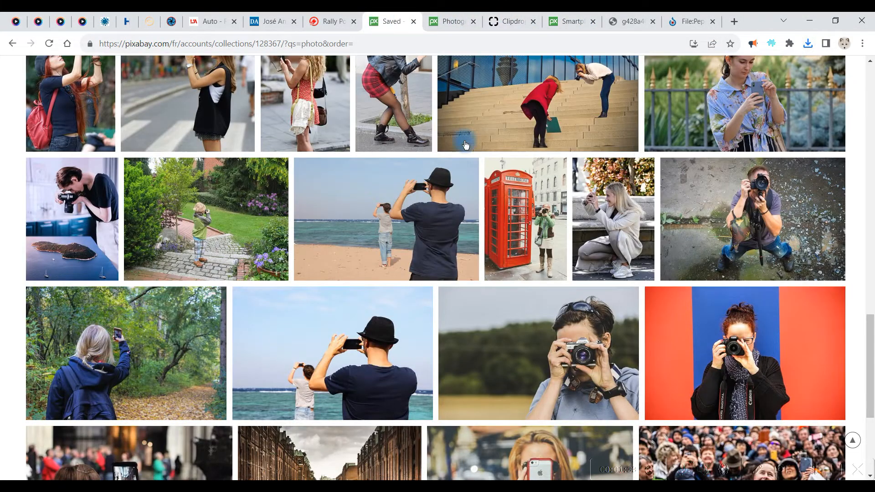
scroll(465, 145, "up", 20)
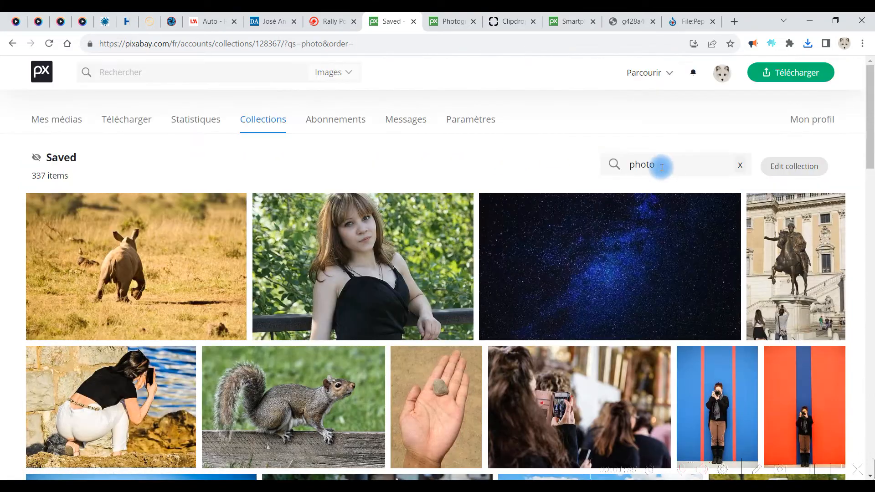
double_click(661, 168)
type("trampol")
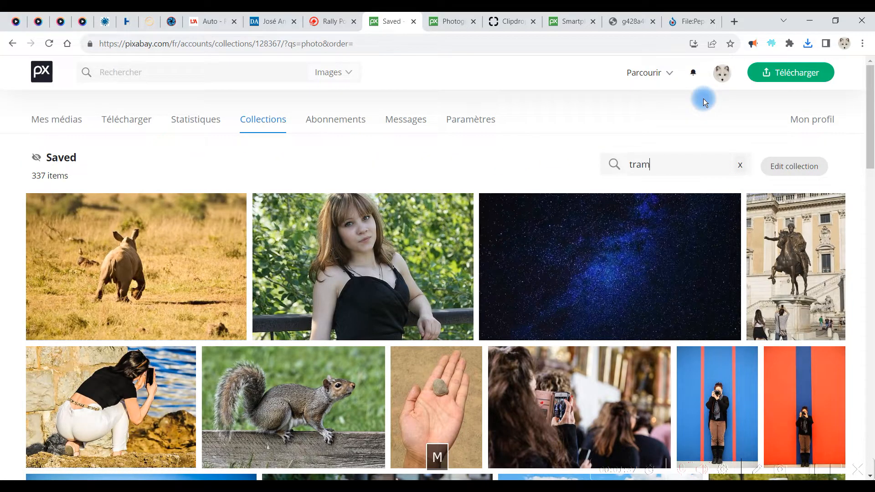
type("ine")
key("Return")
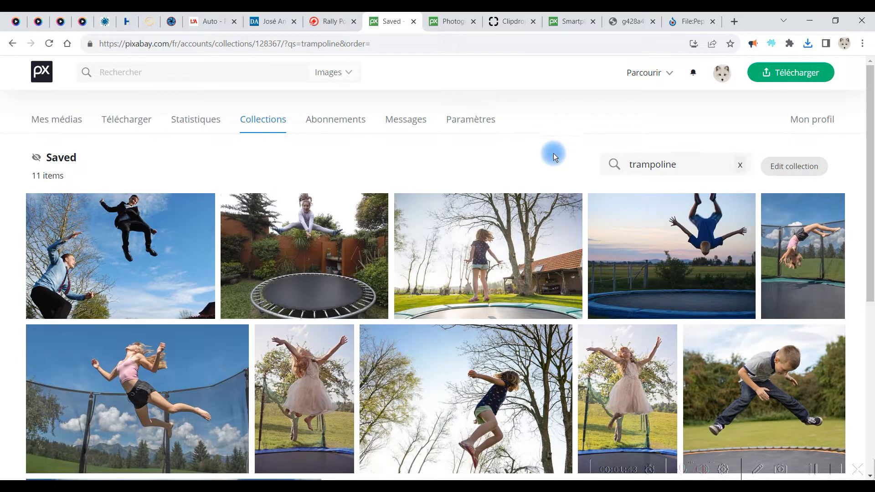
Download the photo of the girl in a dress jumping at 4016×6016 as trampoline-796255.jpg into the test remove background folder
left_click(633, 388)
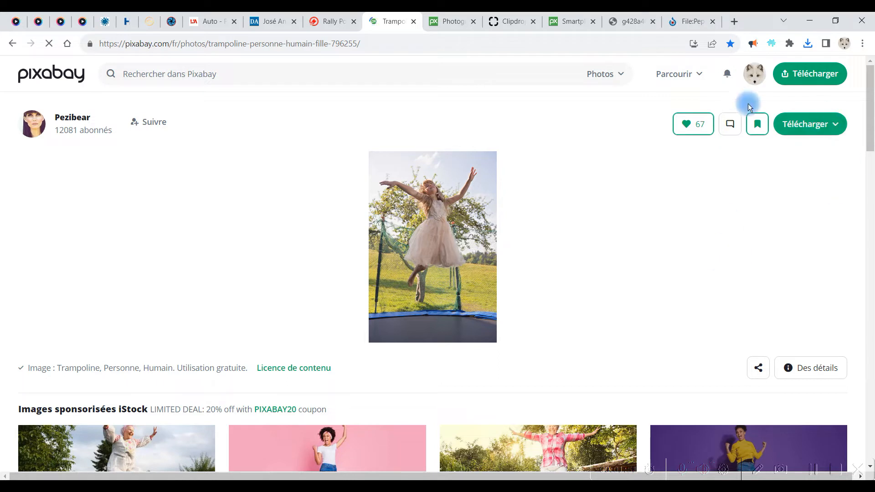
left_click(814, 126)
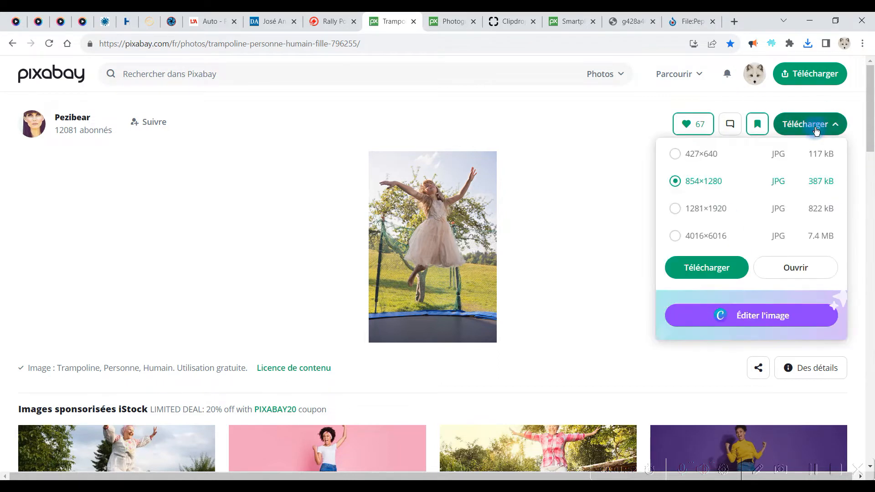
left_click(686, 232)
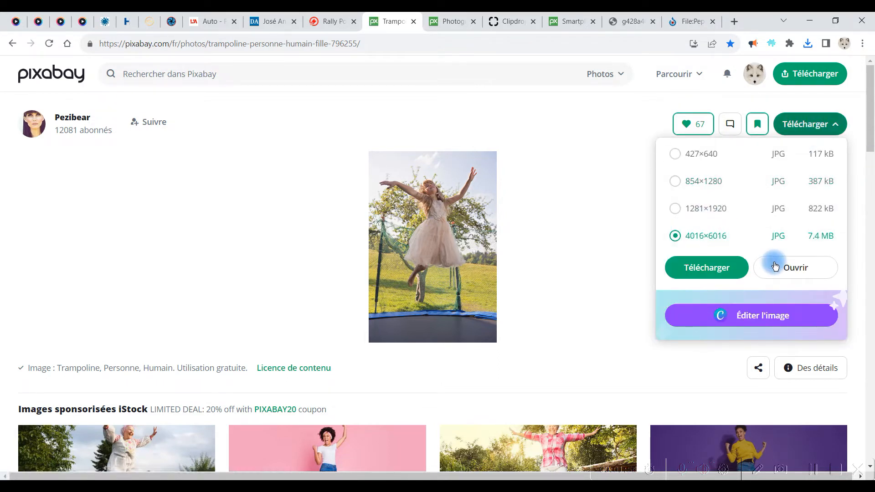
left_click(727, 268)
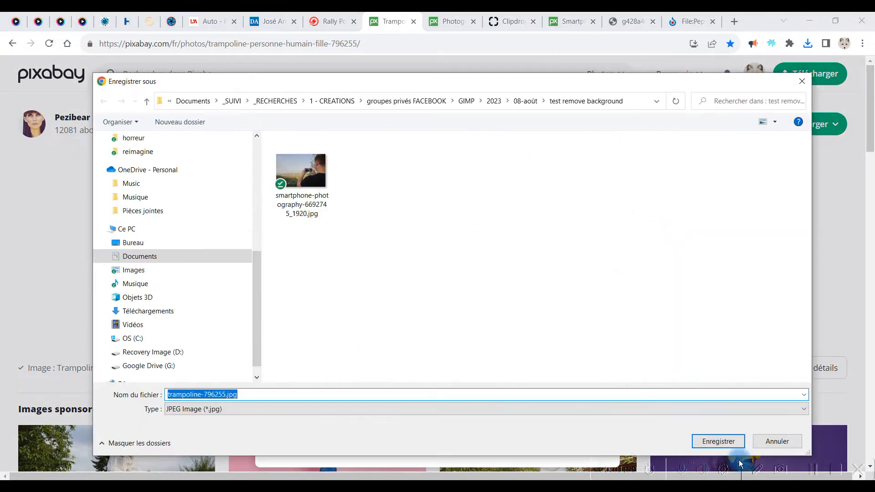
left_click(724, 443)
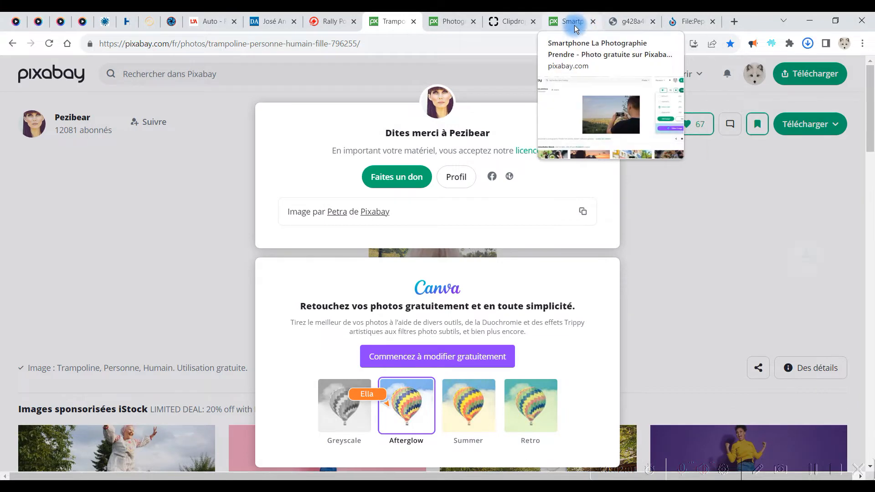
Return to Clipdrop, rate the smartphone cut-out positively and upload trampoline-796255.jpg for background removal
left_click(509, 21)
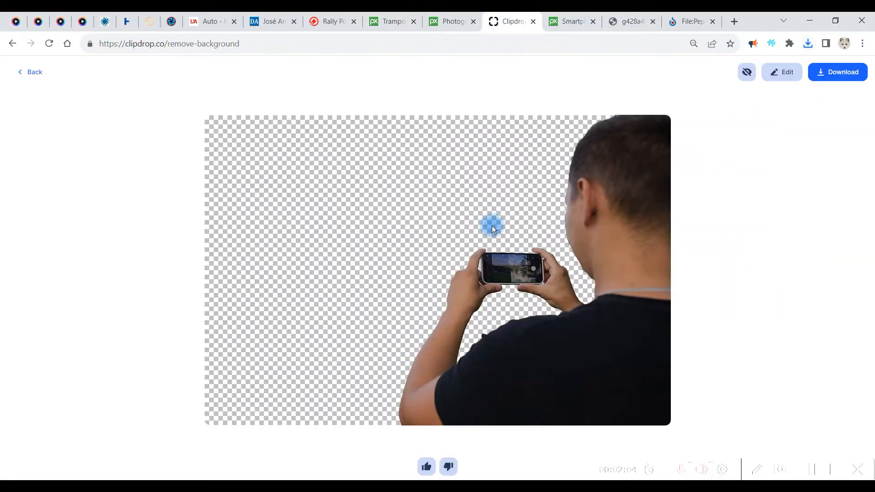
left_click(431, 468)
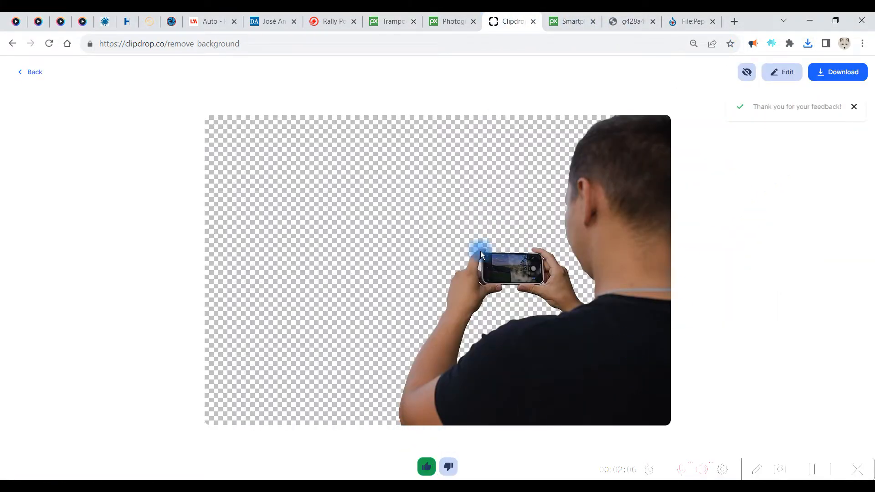
left_click(36, 72)
left_click(438, 241)
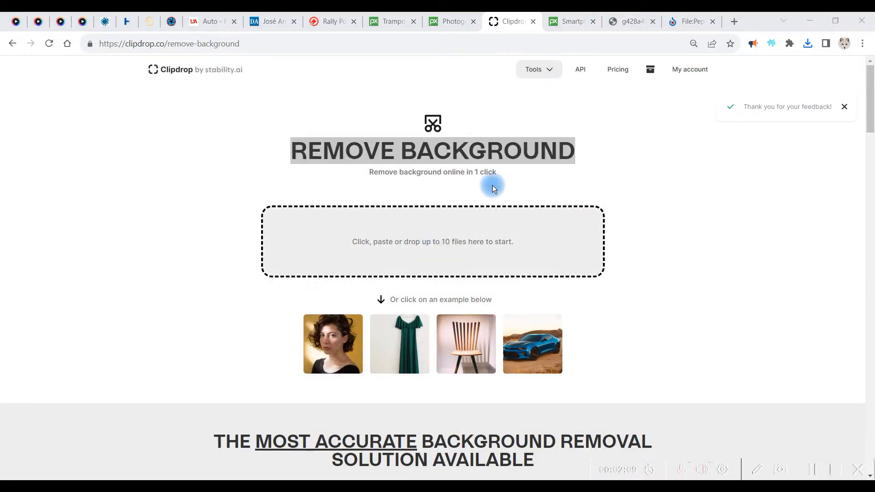
left_click(439, 146)
double_click(440, 146)
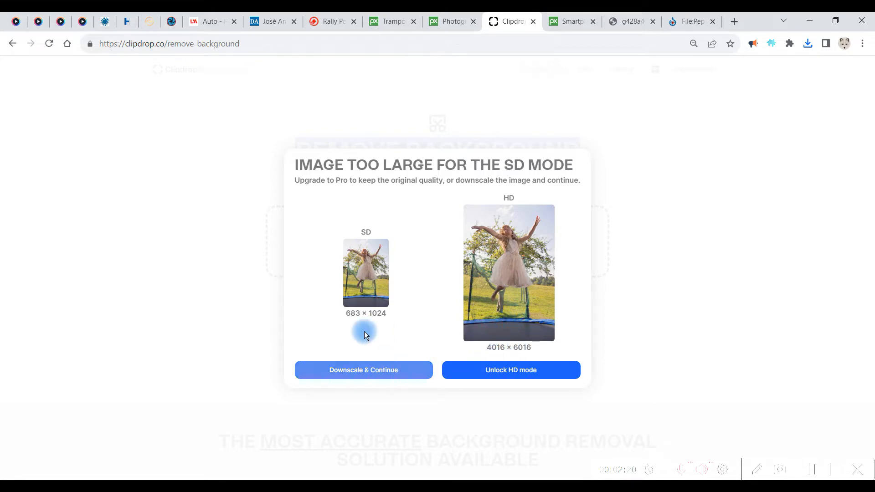
Remove the background at the downscaled 683 × 1024 size and save the result as trampoline-796255_clipdrop-background-removal.png
left_click(354, 371)
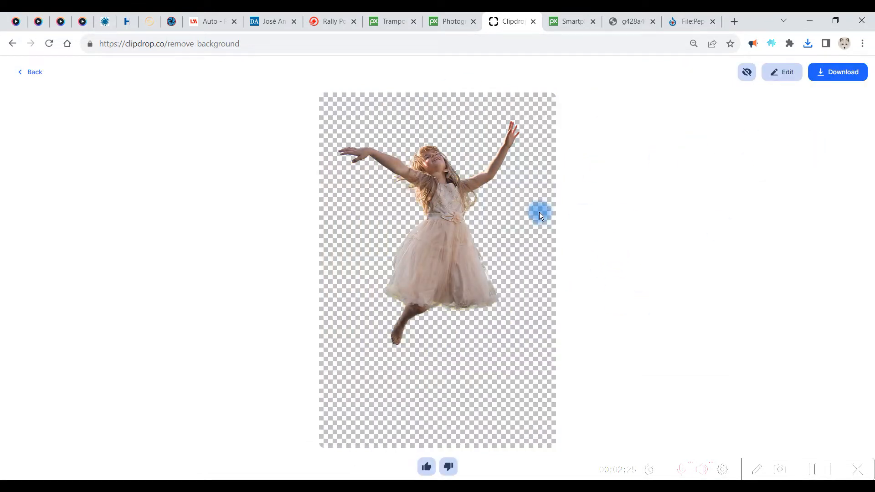
left_click(841, 73)
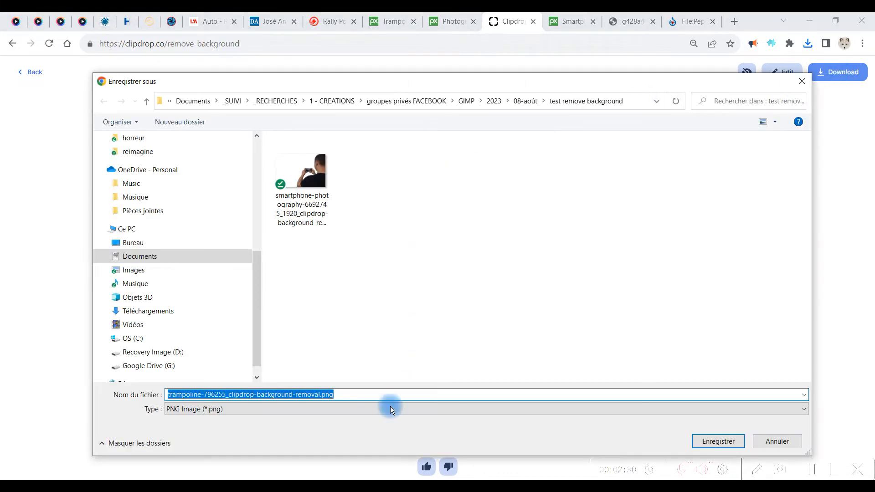
left_click(718, 440)
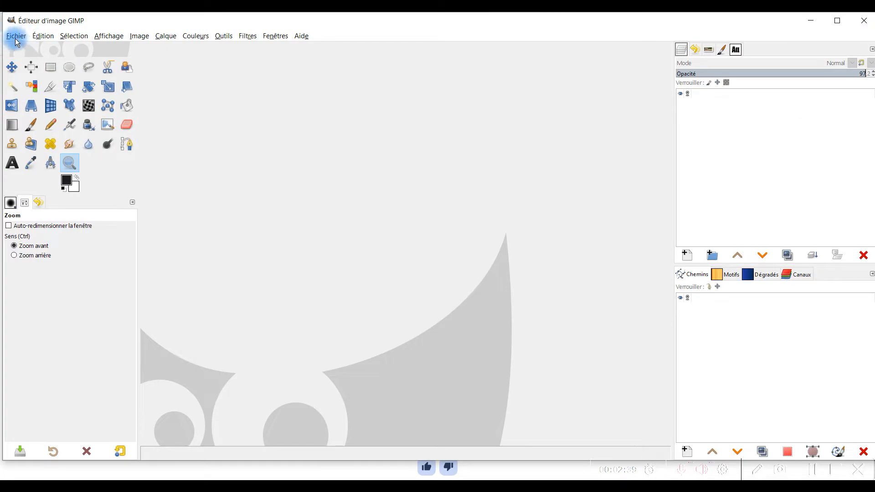
In GIMP, open both clipdrop-background-removal PNG files from 2023 > 08-août > test remove background
left_click(15, 36)
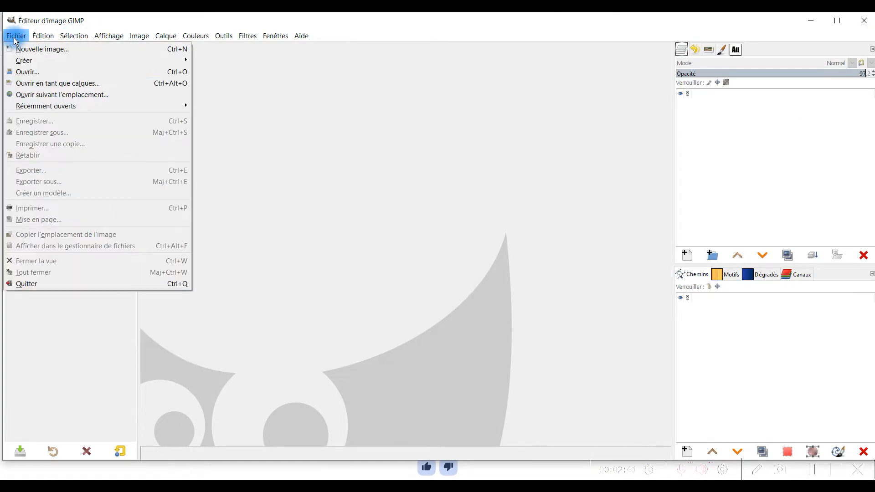
left_click(50, 71)
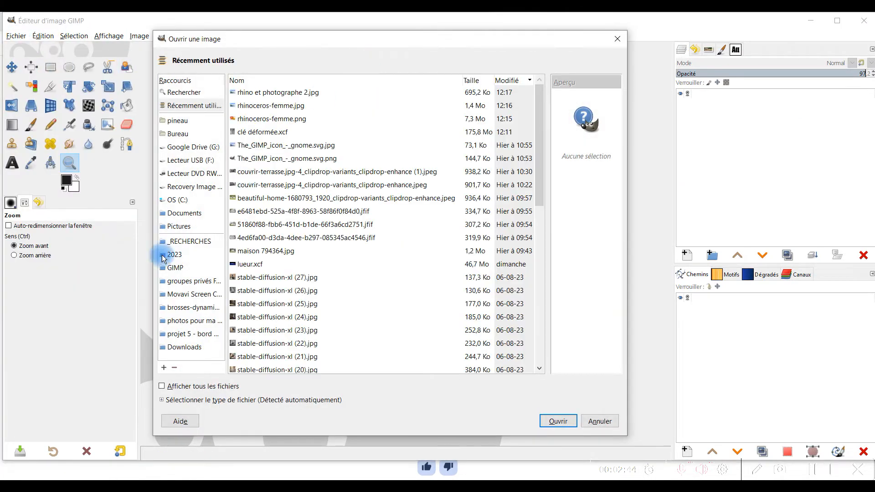
left_click(186, 255)
double_click(258, 93)
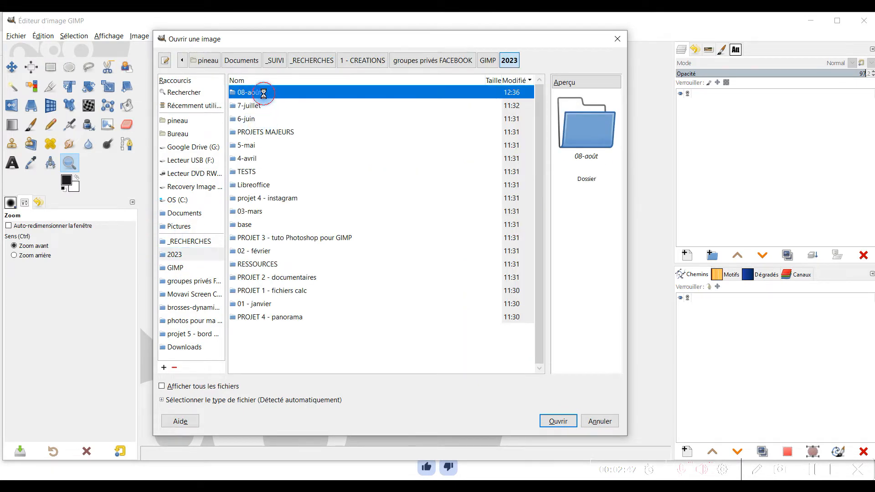
double_click(288, 91)
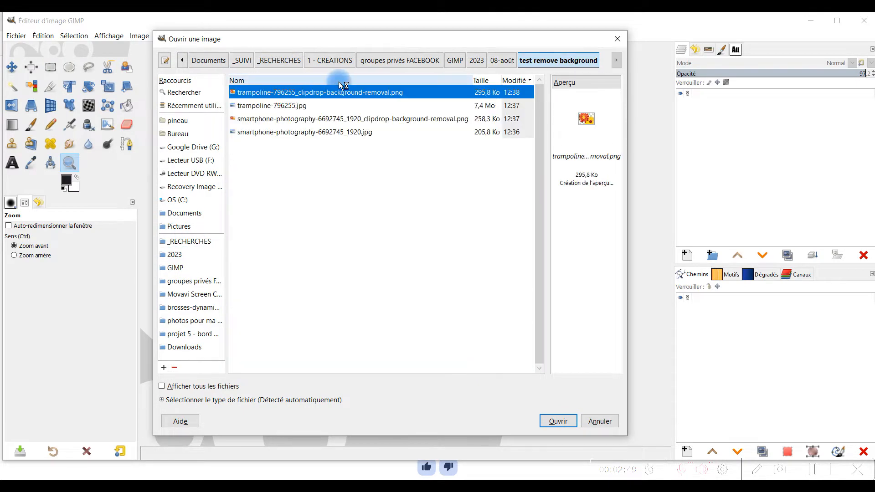
left_click(391, 122)
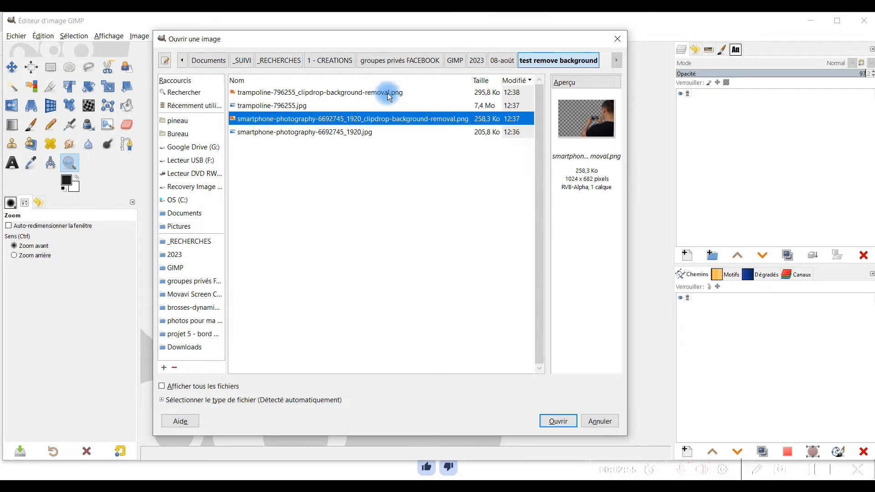
left_click(417, 92, "ctrl")
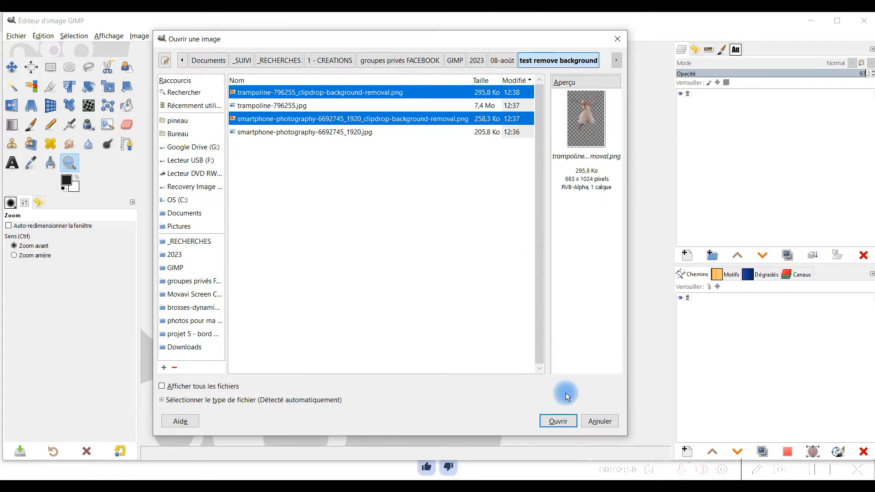
left_click(562, 417)
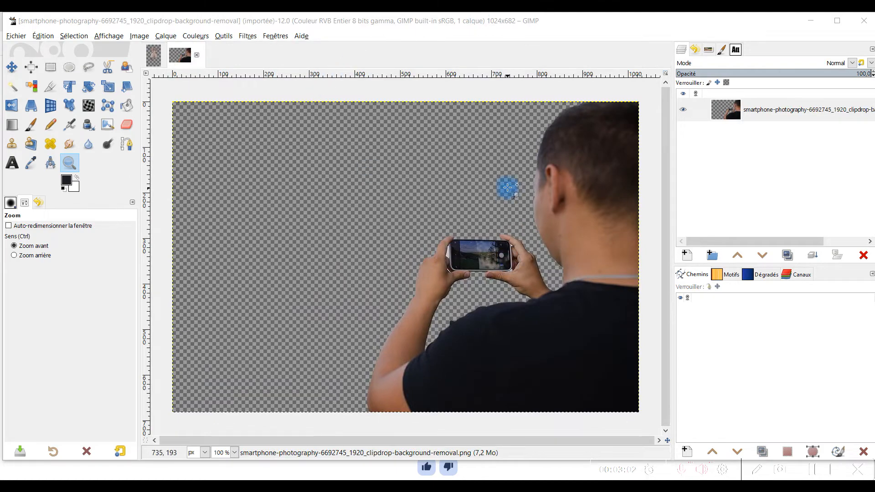
Examine the cut-out edges around the hands, phone and face in the smartphone image
left_click(448, 254)
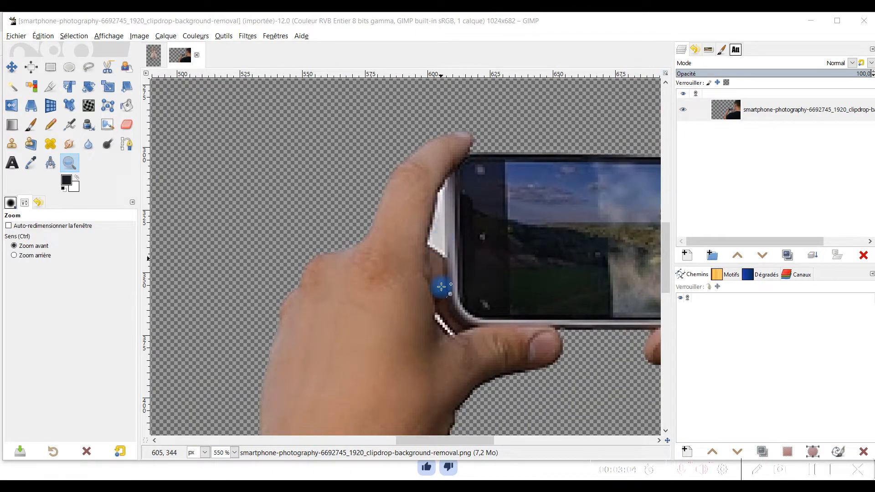
scroll(459, 331, "down", 5)
scroll(589, 283, "up", 3)
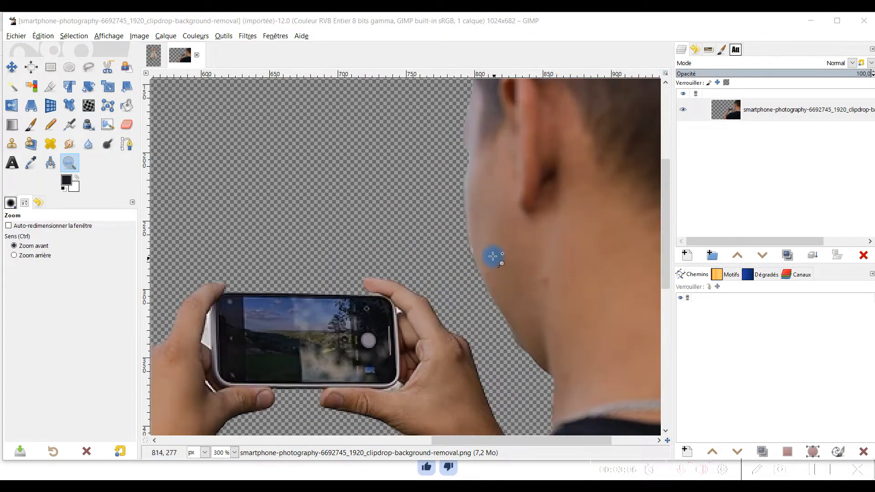
scroll(498, 261, "down", 3)
Switch to the trampoline cut-out and add a new transparent layer named "rouge"
left_click(153, 55)
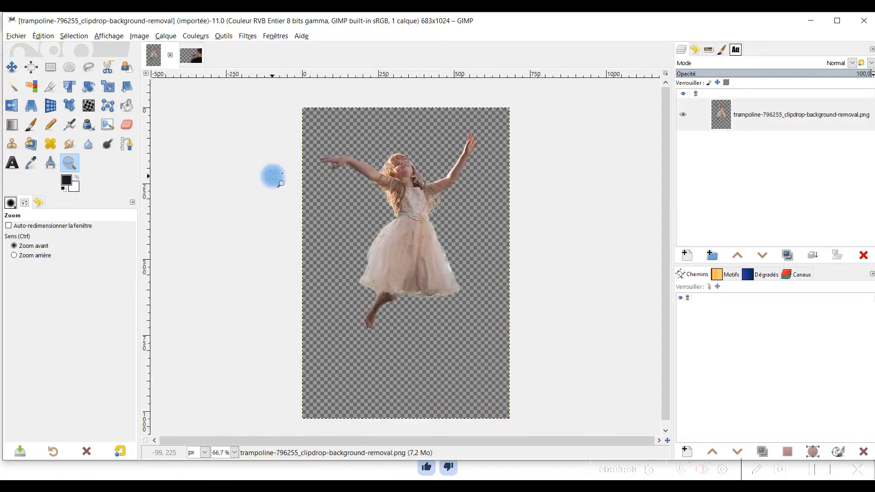
left_click(273, 176)
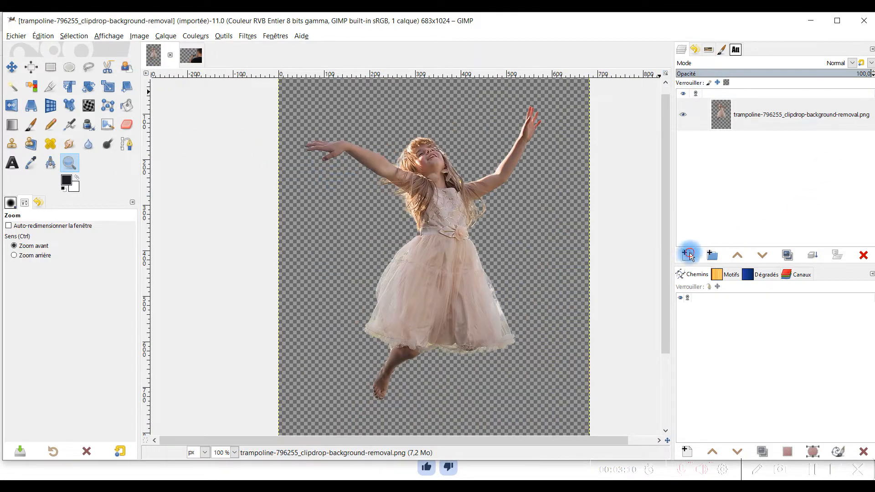
left_click(689, 255)
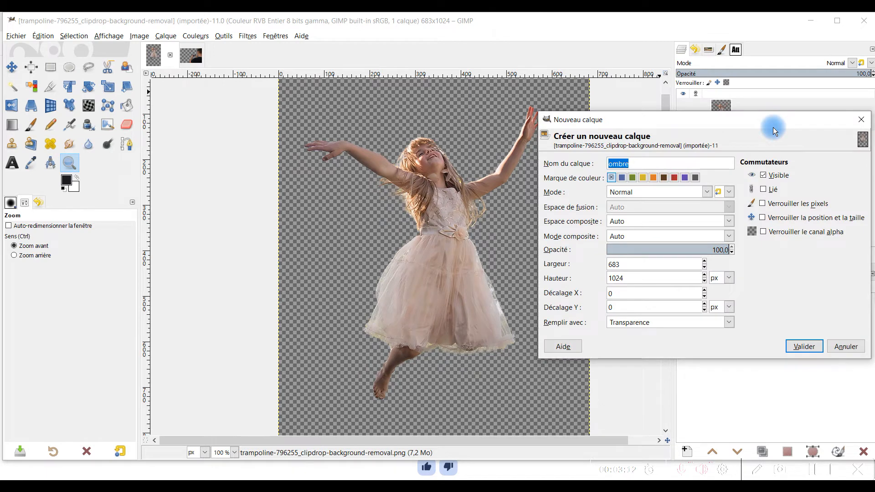
type("rouge")
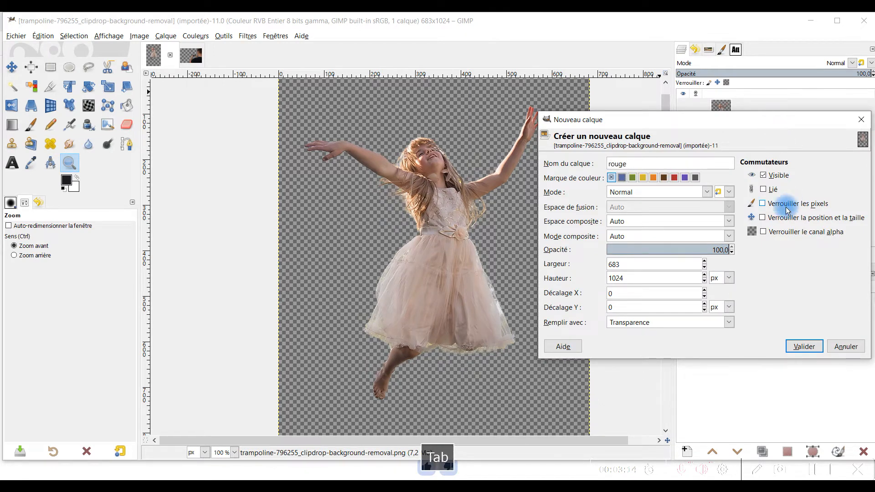
left_click(797, 345)
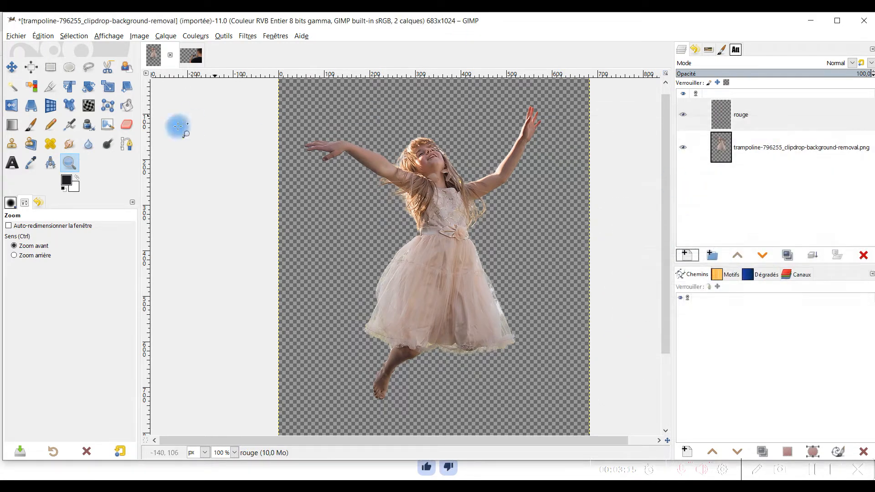
Fill the rouge layer with a red foreground colour and move it below the girl's cut-out layer
left_click(66, 180)
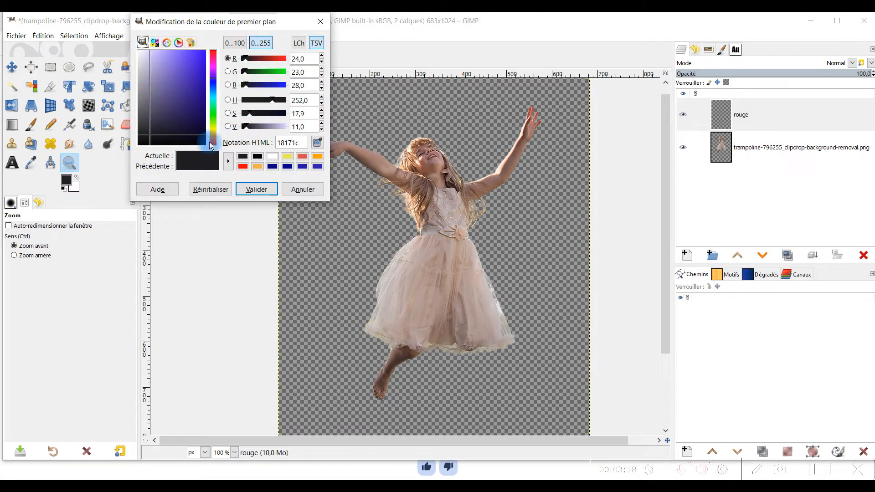
left_click(243, 167)
left_click(252, 189)
left_click(43, 36)
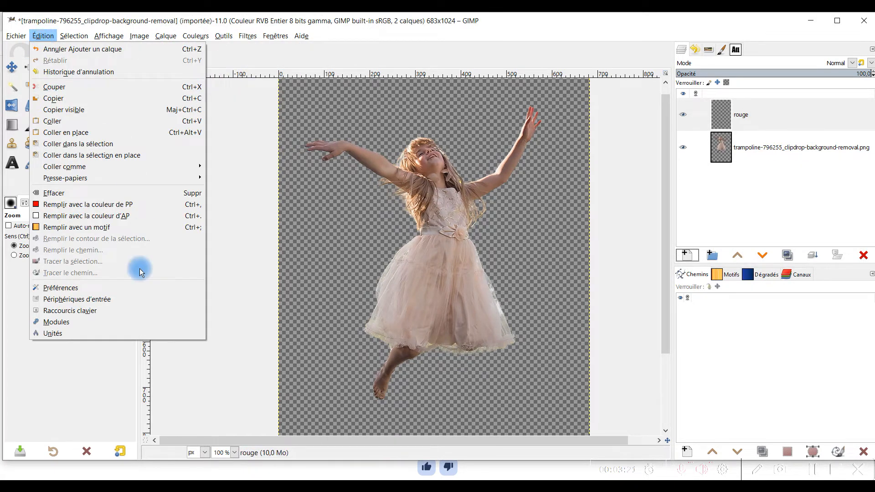
left_click(123, 204)
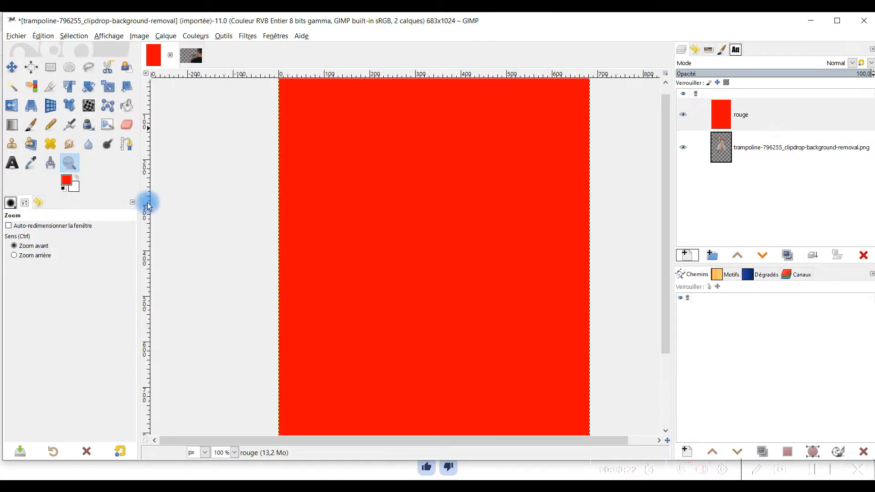
left_click(762, 255)
Examine the girl's hair, arms and dress edges closely against the red background
left_click(416, 185)
scroll(347, 205, "down", 5)
scroll(350, 201, "up", 5)
scroll(315, 182, "down", 2)
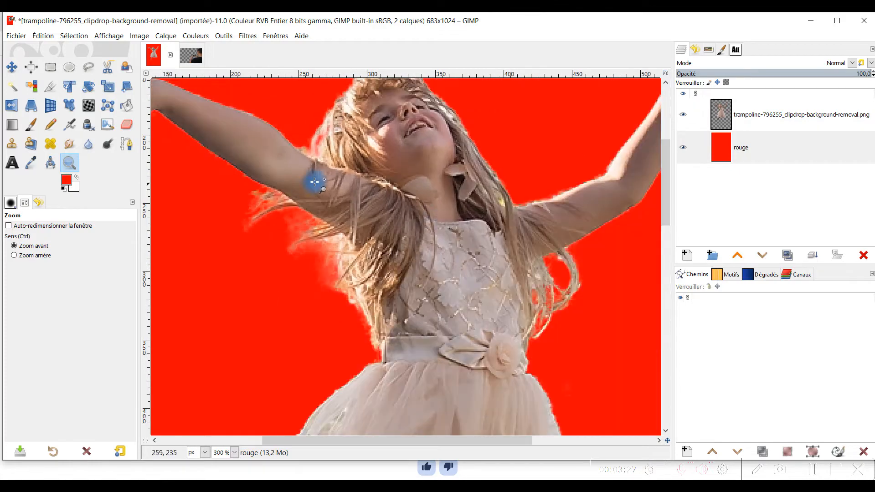
scroll(501, 191, "up", 3)
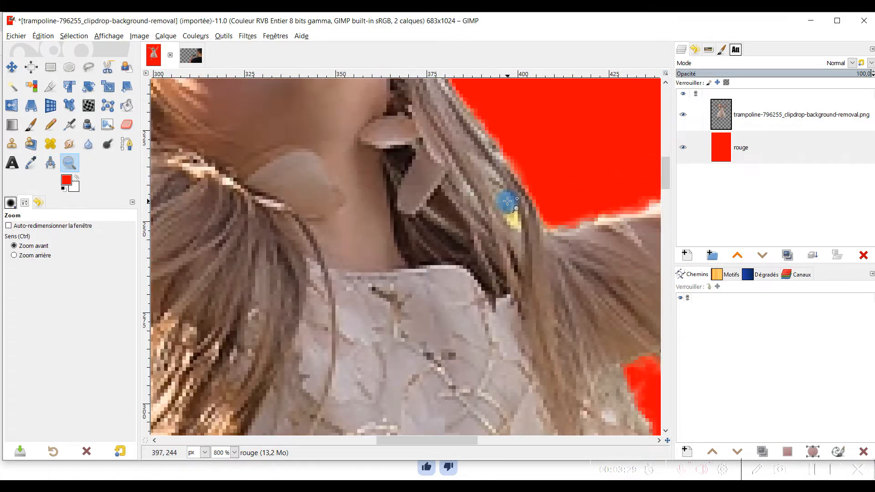
Inspect the fine hair strands beneath the girl's raised arm and beside her neck against the red layer
scroll(515, 210, "down", 6)
scroll(529, 246, "up", 6)
scroll(364, 169, "down", 5)
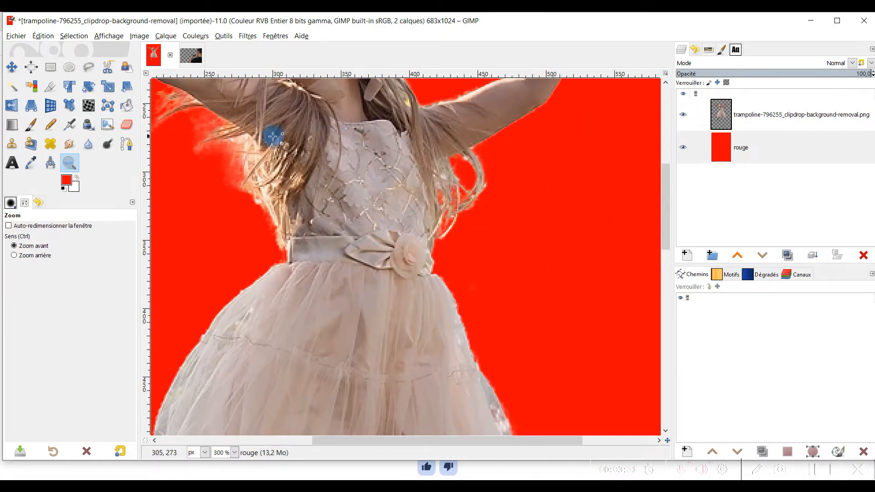
scroll(268, 173, "up", 5)
scroll(234, 237, "down", 4)
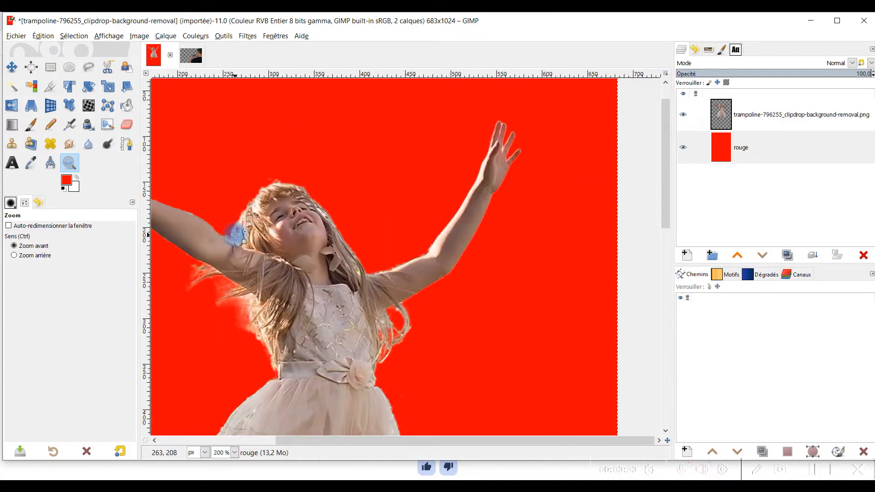
scroll(361, 244, "up", 2)
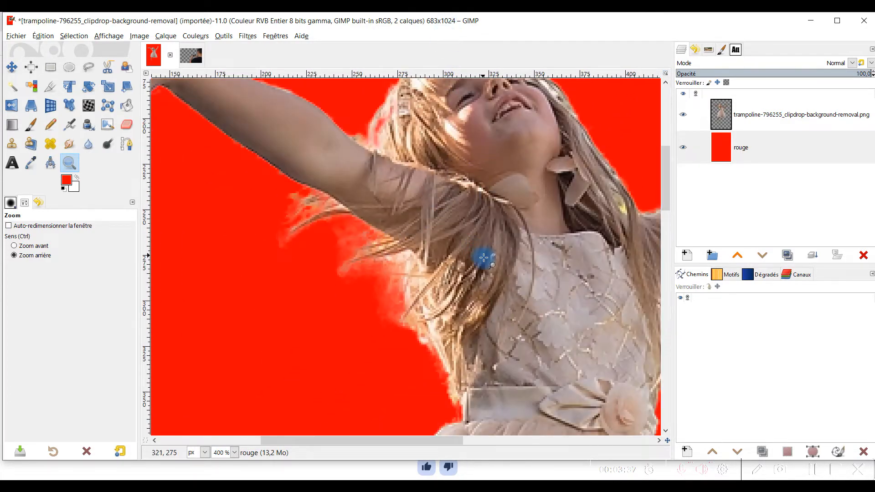
scroll(483, 255, "down", 3)
scroll(511, 262, "up", 2)
scroll(529, 269, "up", 3)
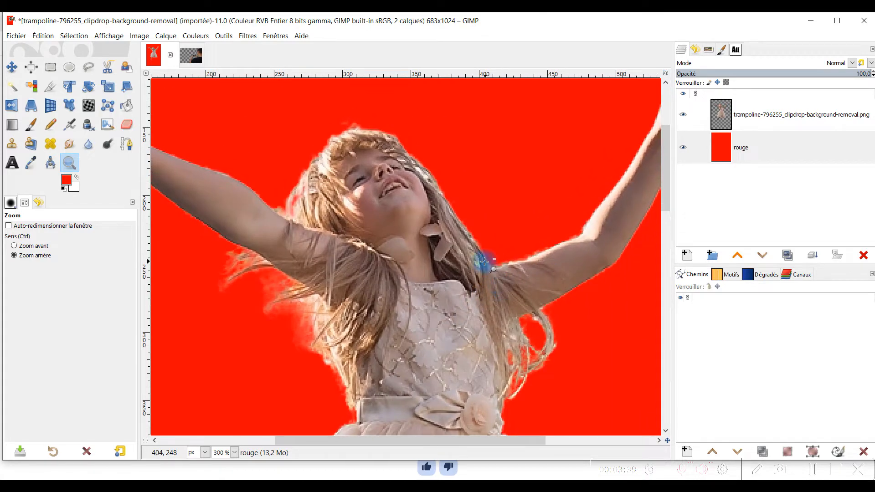
scroll(479, 247, "down", 4)
scroll(460, 190, "up", 4)
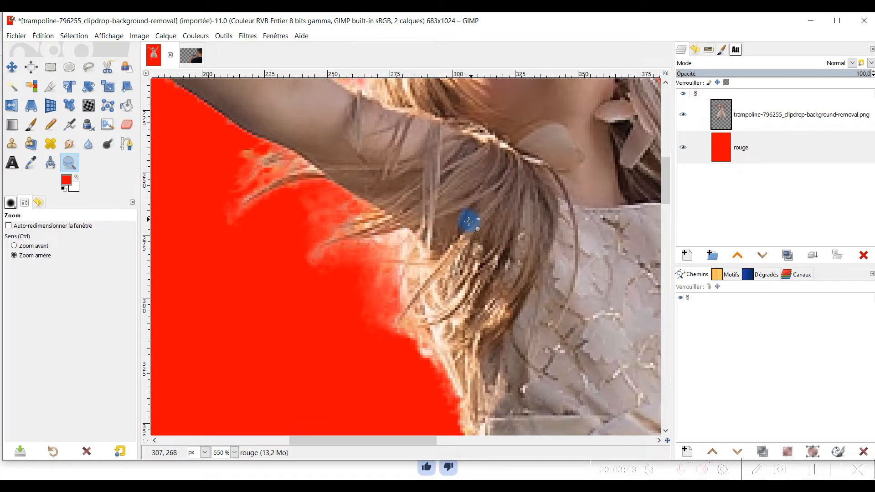
scroll(469, 220, "down", 5)
scroll(459, 209, "up", 1)
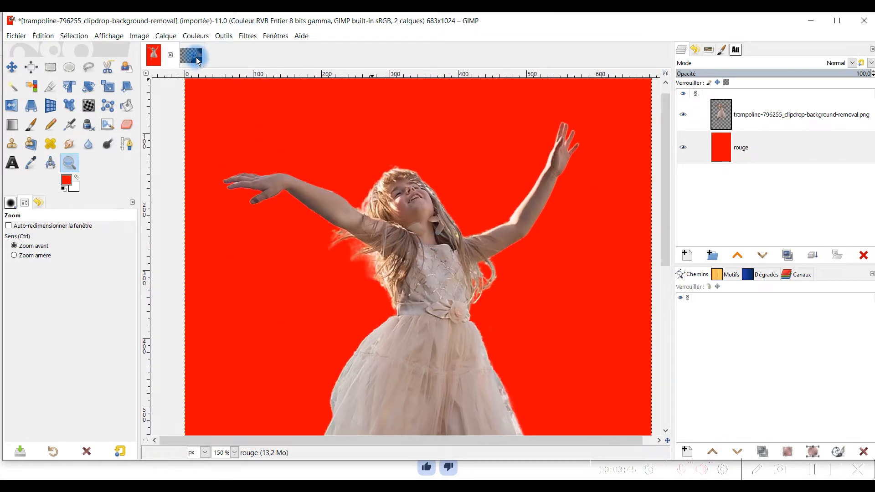
left_click(198, 58)
left_click(155, 57)
left_click(742, 147)
left_click(775, 119)
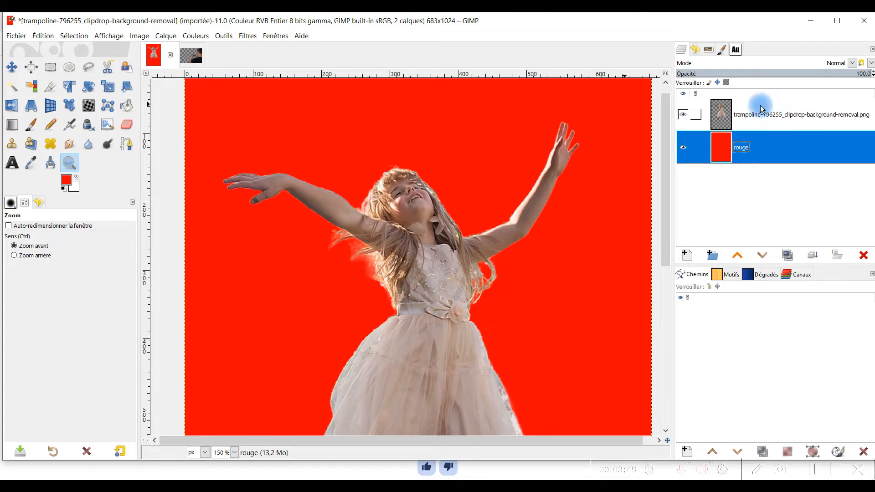
Switch to the smartphone image, add a layer named "rouge" filled with the red foreground colour, and move it below the cut-out layer
left_click(190, 55)
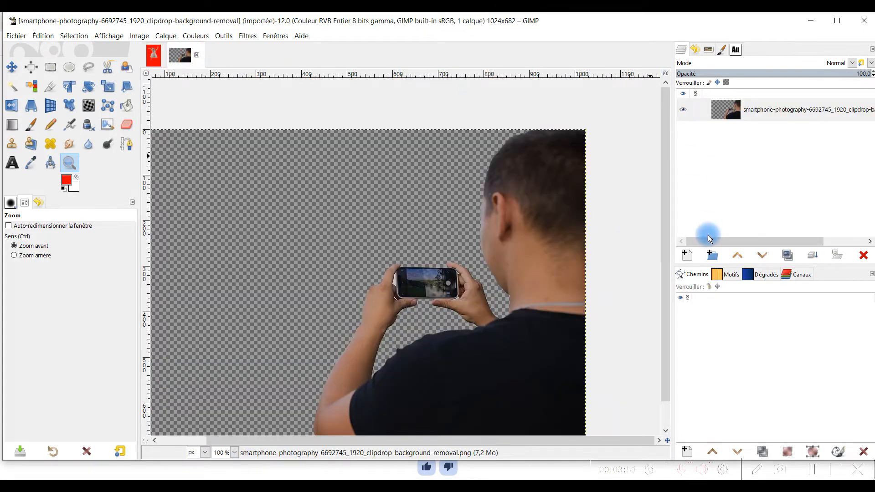
left_click(688, 257)
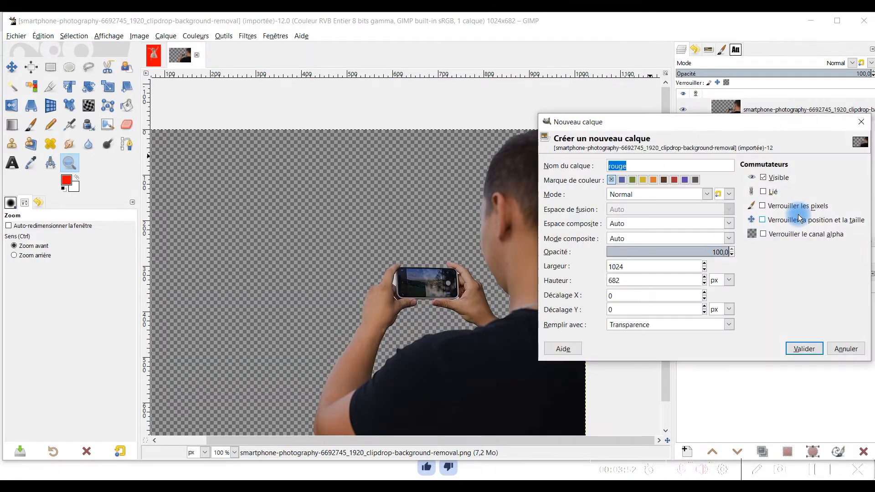
left_click(678, 325)
left_click(679, 336)
left_click(803, 349)
left_click(761, 256)
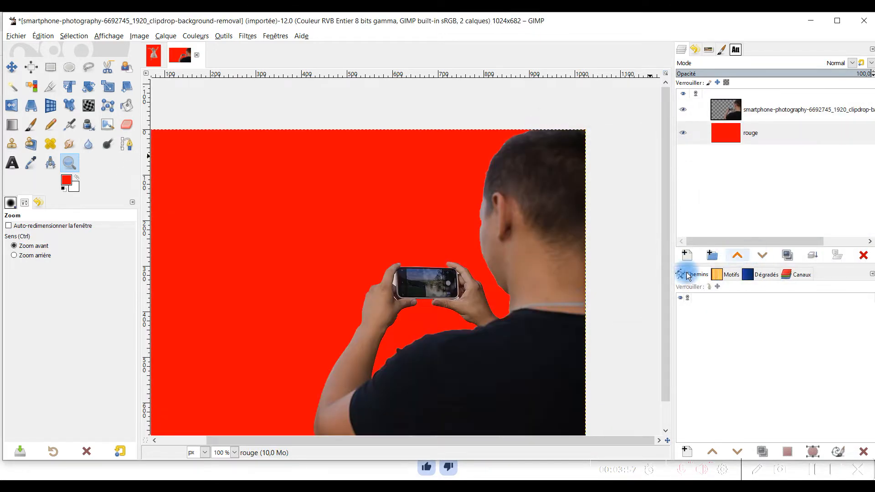
On the smartphone cut-out layer, outline the white gap between the left index finger and the phone with a freehand selection and delete it
left_click(423, 365)
scroll(382, 333, "down", 1)
scroll(391, 189, "up", 4)
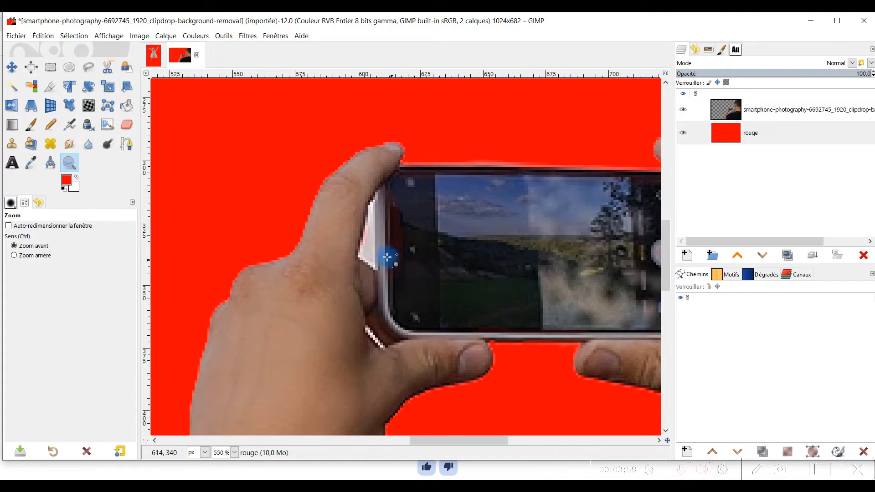
left_click(735, 117)
left_click(89, 67)
left_click(376, 196)
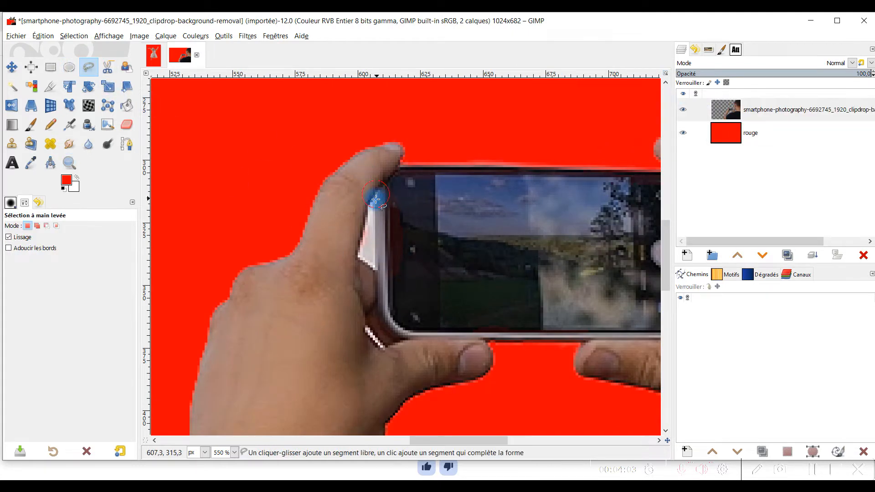
left_click_drag(358, 252, 365, 265)
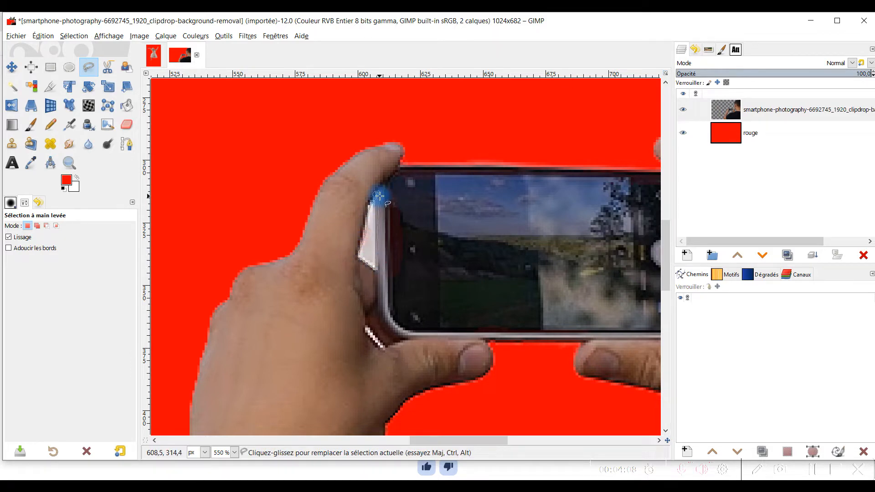
key("Delete")
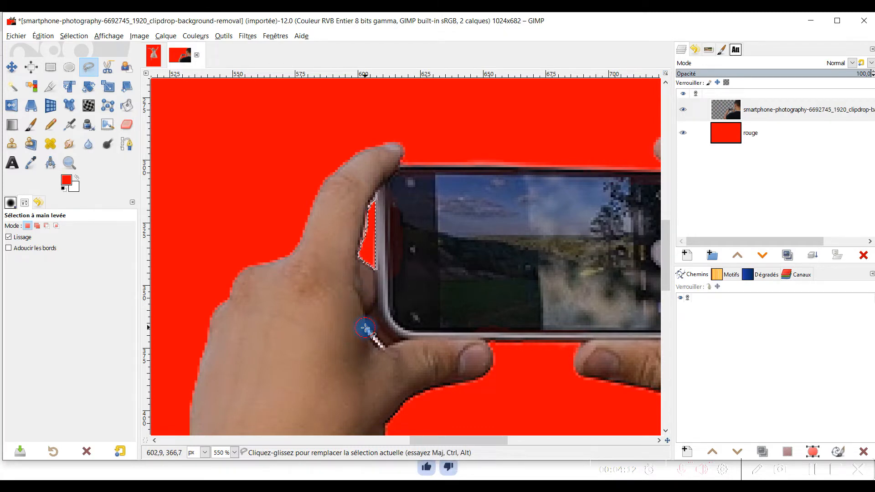
Delete the small white sliver between the left thumb and the phone's lower corner using a freehand selection, and clear the selection
key("Return")
left_click(368, 329)
key("Return")
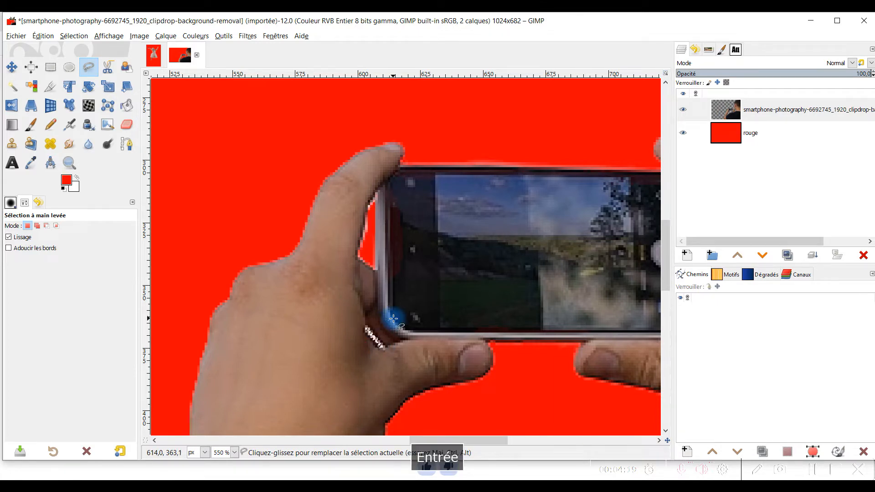
left_click_drag(513, 213, 443, 260)
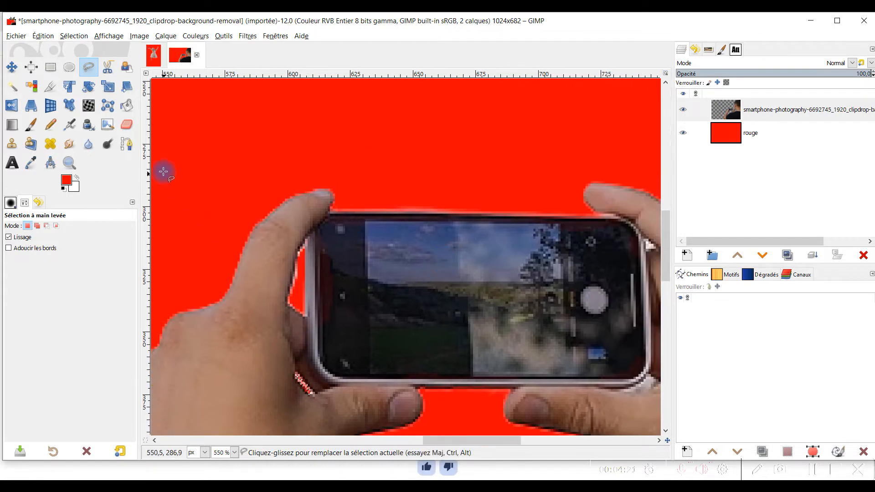
left_click(73, 35)
left_click(77, 64)
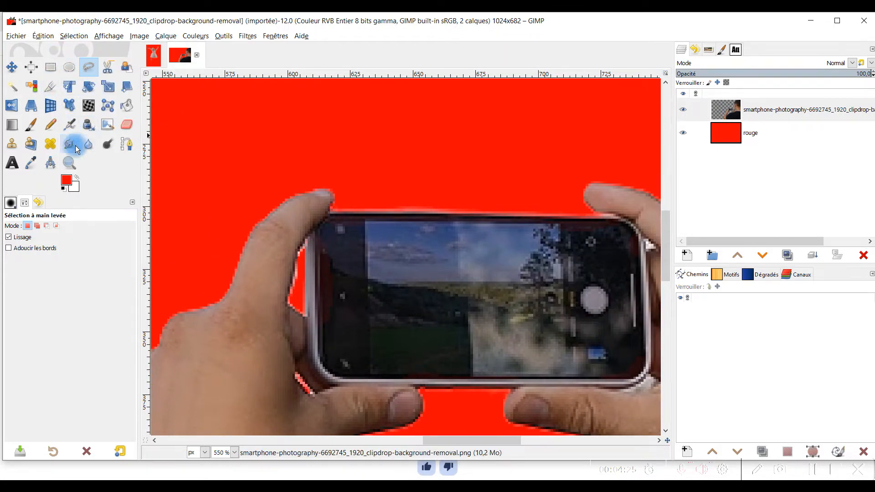
Erase the pale fringe pixels along the left finger's edge beside the phone with the Eraser
left_click(136, 129)
scroll(284, 254, "up", 5)
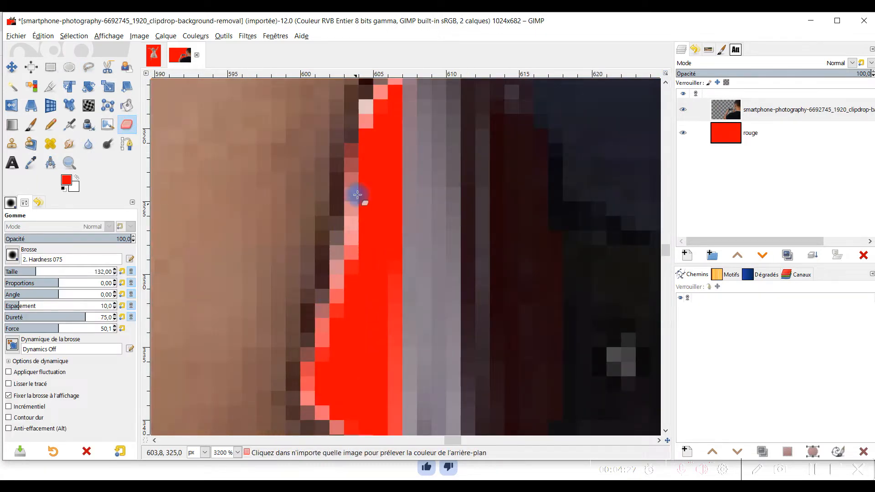
scroll(373, 143, "up", 1)
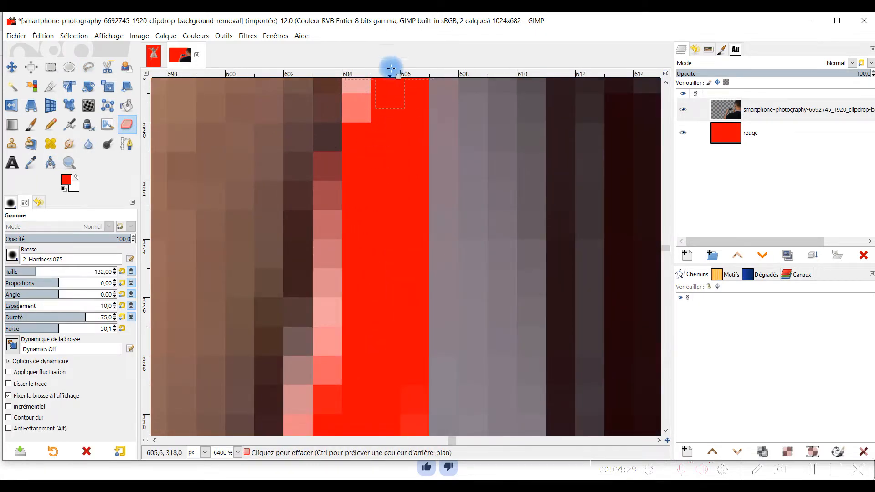
mouse_move(351, 394)
left_mouse_down()
mouse_move(308, 351)
mouse_move(309, 422)
left_mouse_up()
scroll(367, 296, "down", 4)
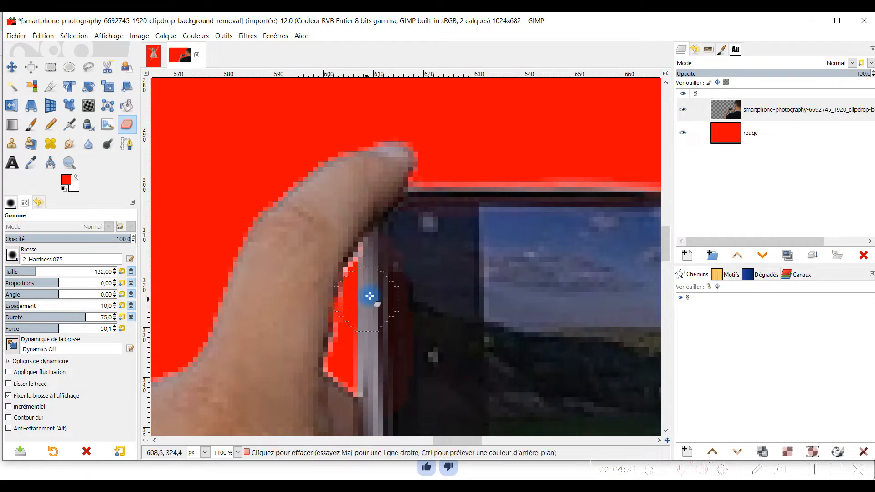
scroll(363, 259, "up", 3)
scroll(362, 260, "up", 1)
mouse_move(324, 228)
left_mouse_down()
mouse_move(351, 195)
mouse_move(281, 332)
mouse_move(280, 310)
mouse_move(308, 347)
left_mouse_up()
scroll(308, 348, "down", 5)
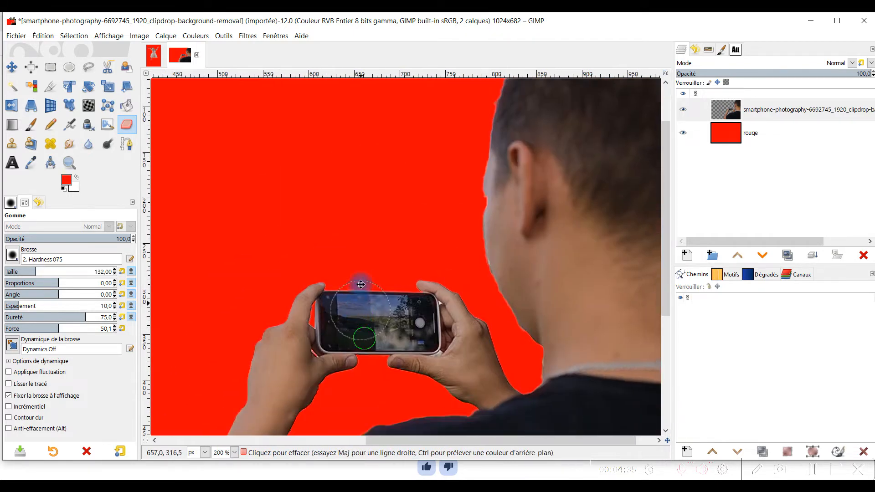
Erase the white background remnants between the right hand and the phone's lower and upper corners
scroll(410, 283, "up", 7)
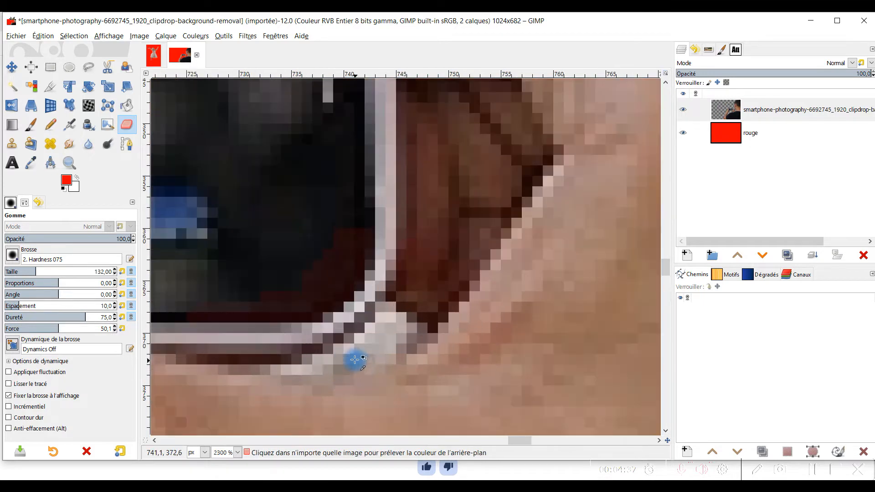
mouse_move(386, 336)
left_mouse_down()
mouse_move(392, 332)
mouse_move(352, 353)
left_mouse_up()
scroll(340, 360, "up", 3)
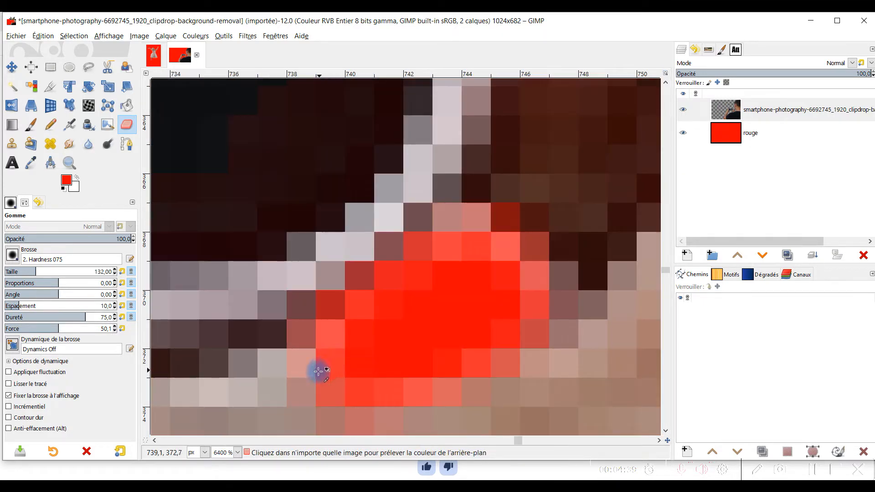
scroll(431, 319, "down", 5)
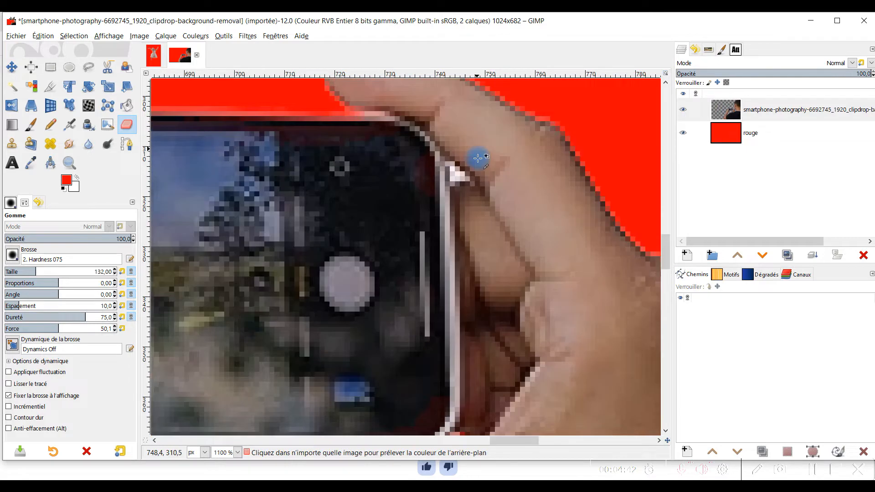
scroll(477, 157, "up", 4)
left_click_drag(382, 188, 398, 186)
Erase the greyish fringe along the edge of the man's cheek and jaw
scroll(450, 209, "down", 8)
scroll(514, 156, "up", 5)
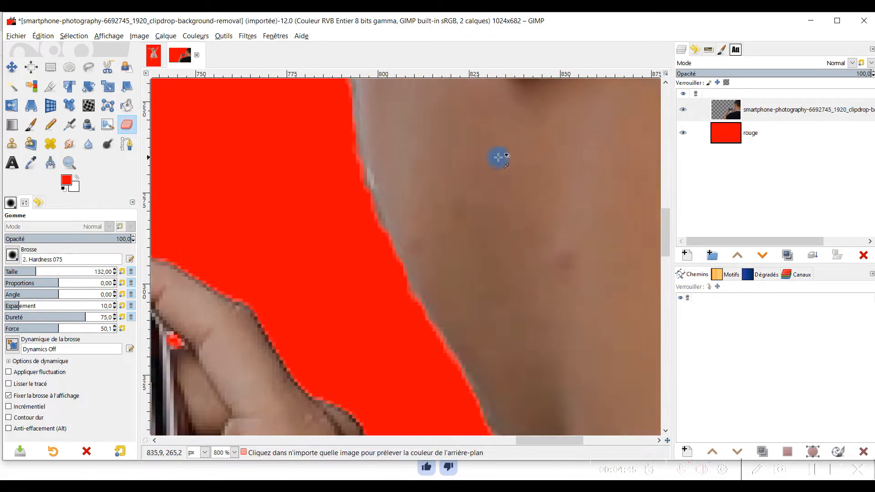
left_click_drag(377, 184, 417, 395)
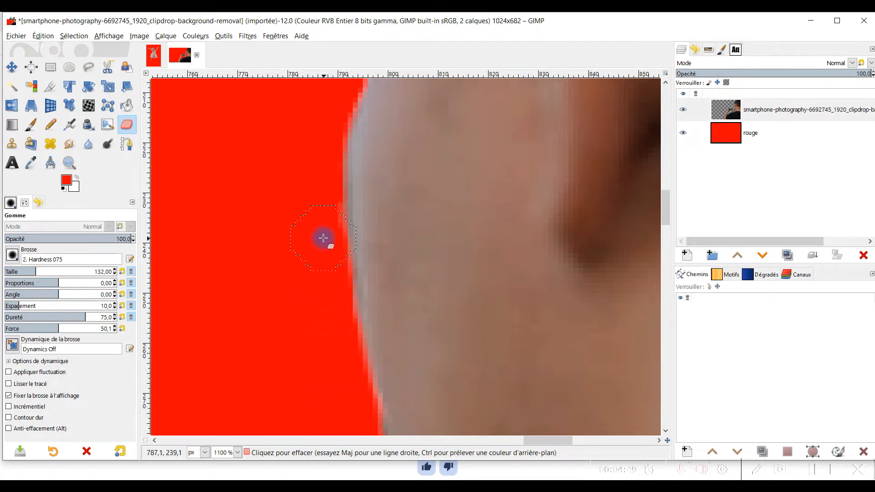
scroll(392, 194, "down", 7)
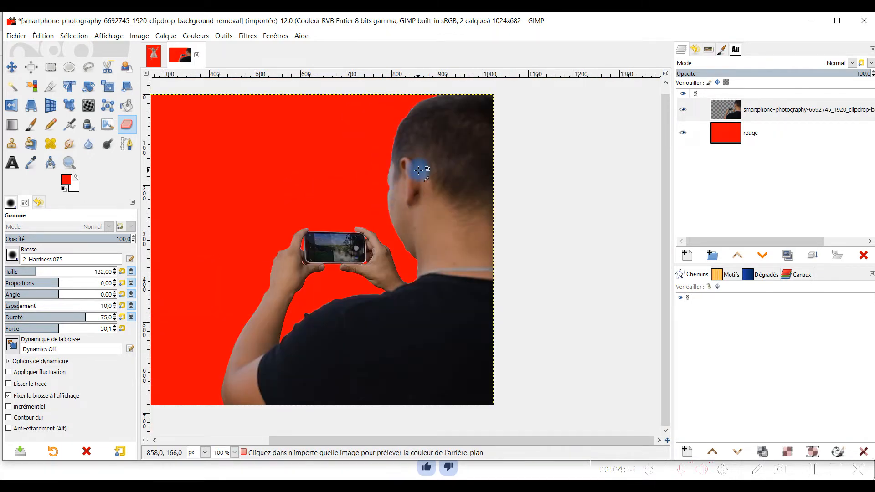
scroll(419, 171, "down", 2)
scroll(363, 209, "up", 1)
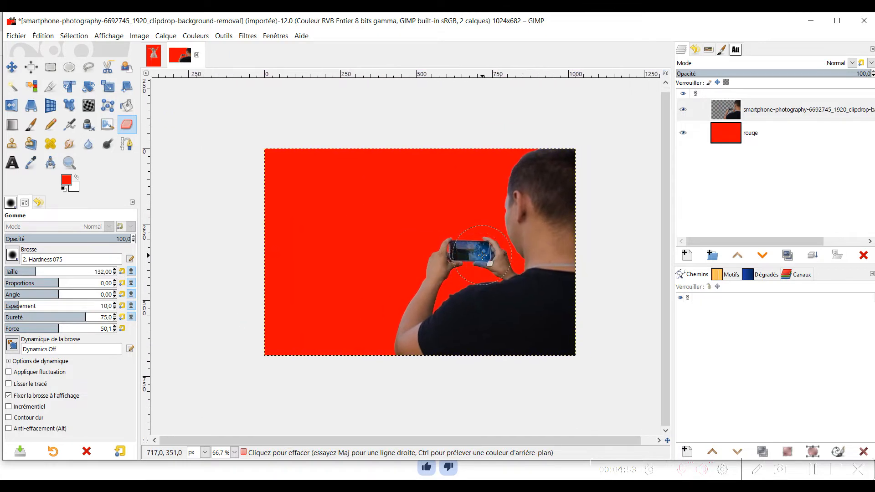
Switch to the trampoline image and erase the yellow background spot in the girl's hair beside her neck on the cut-out layer
left_click(154, 55)
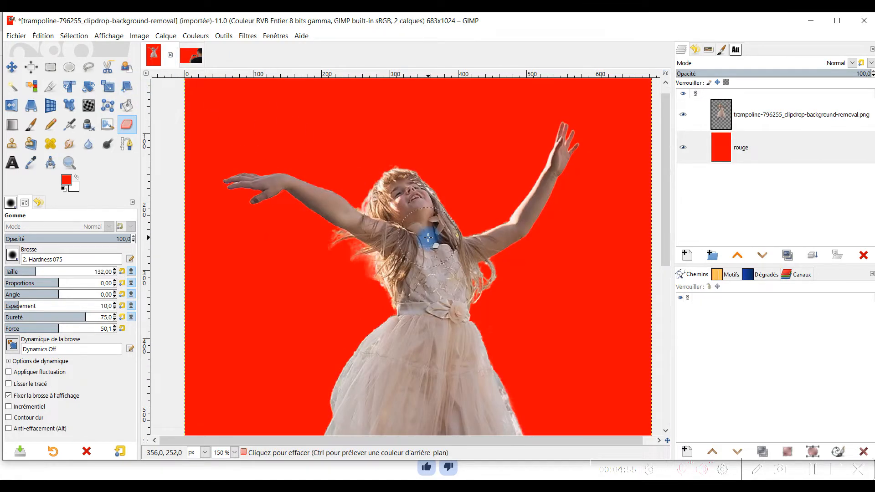
scroll(383, 203, "up", 3)
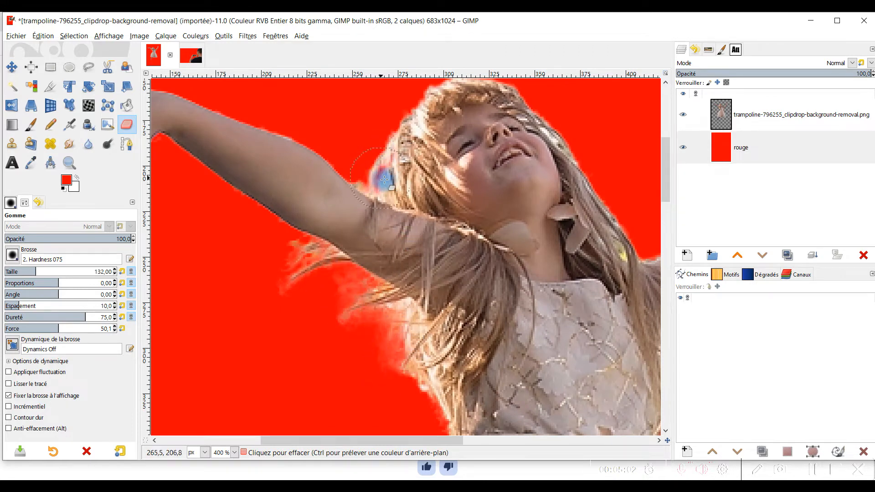
scroll(488, 250, "down", 2)
scroll(571, 223, "up", 3)
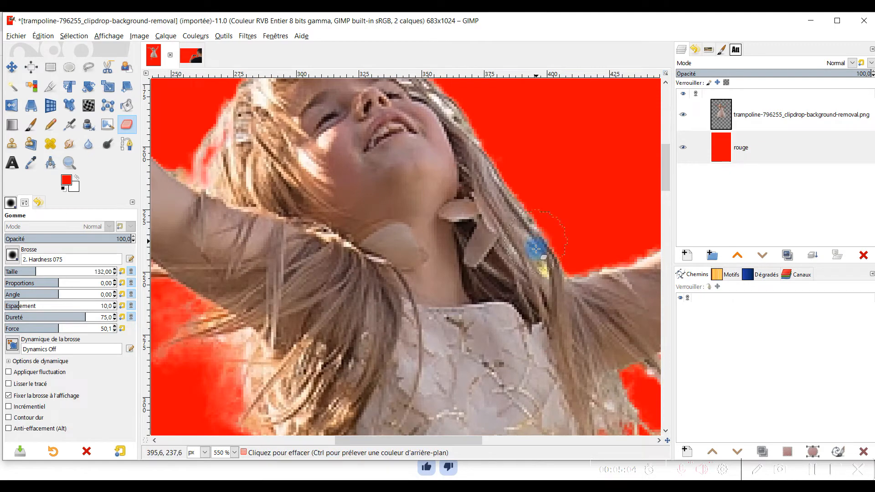
scroll(501, 219, "down", 4)
scroll(529, 196, "up", 9)
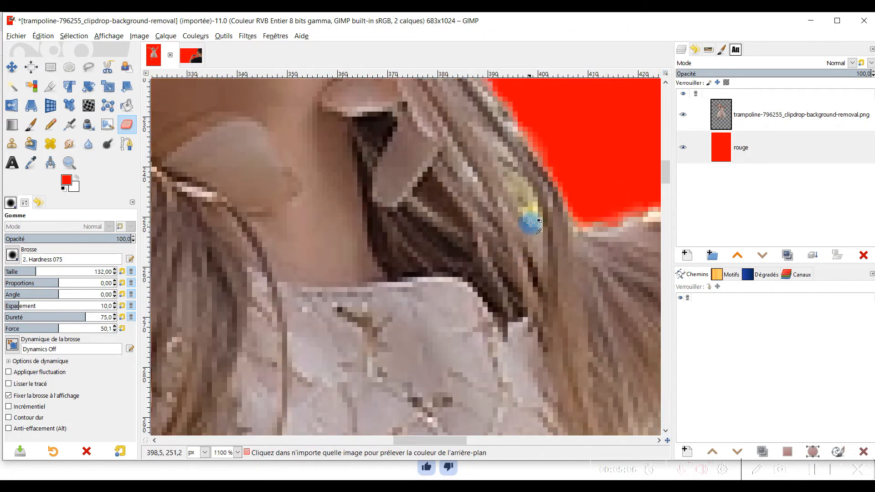
left_click(701, 129)
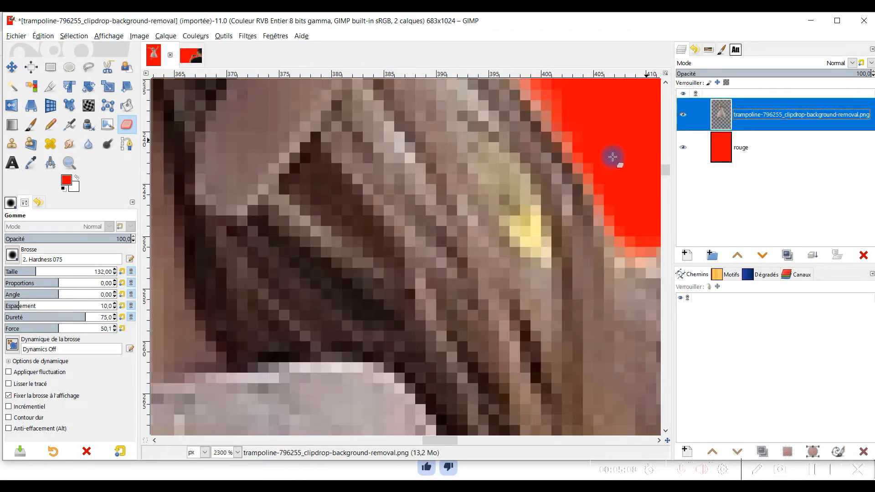
scroll(522, 229, "up", 2)
mouse_move(518, 219)
left_mouse_down()
mouse_move(537, 264)
mouse_move(455, 107)
mouse_move(522, 191)
mouse_move(512, 240)
mouse_move(483, 219)
mouse_move(552, 283)
mouse_move(515, 188)
mouse_move(467, 129)
left_mouse_up()
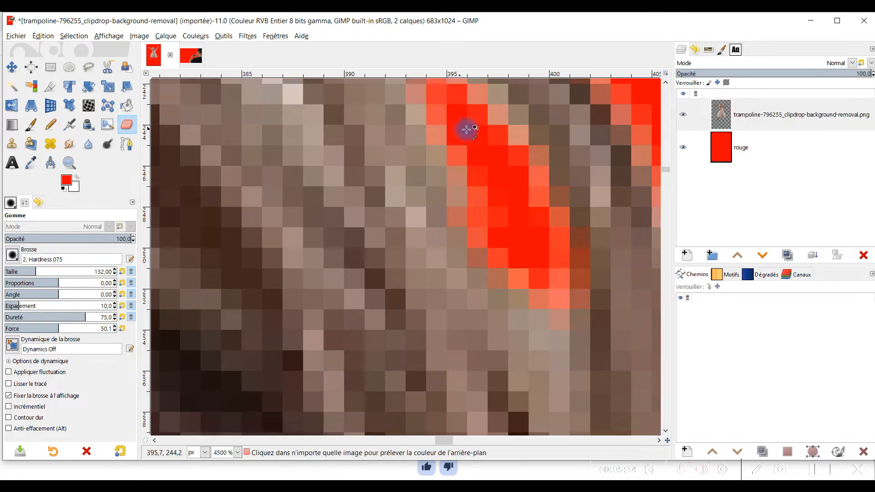
scroll(469, 130, "down", 8)
scroll(494, 197, "up", 4)
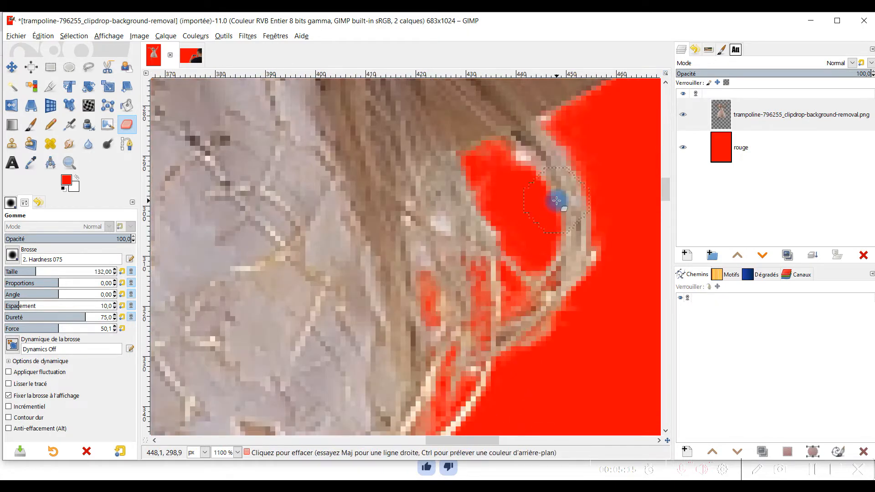
Switch to Clipdrop in the browser, upscale the girl's cut-out and download it as trampoline-796255_clipdrop-enhance.jpg in the test remove background folder
scroll(515, 182, "down", 7)
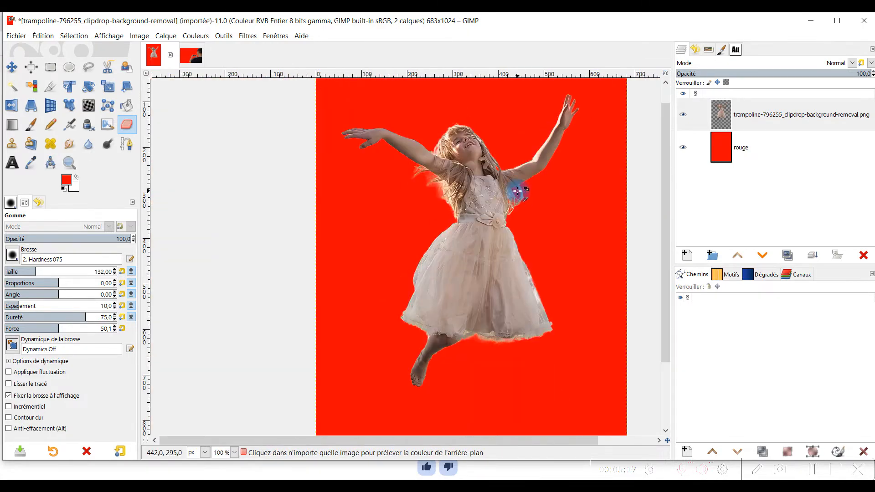
scroll(513, 187, "up", 4)
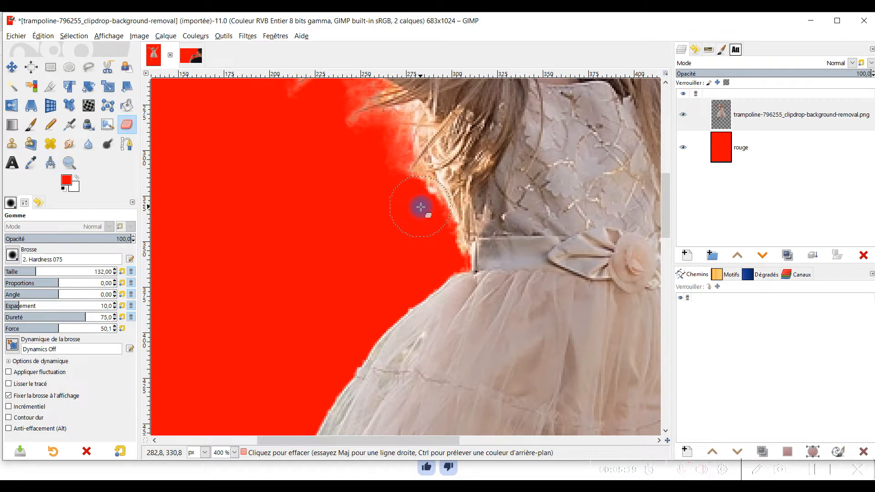
left_click(810, 21)
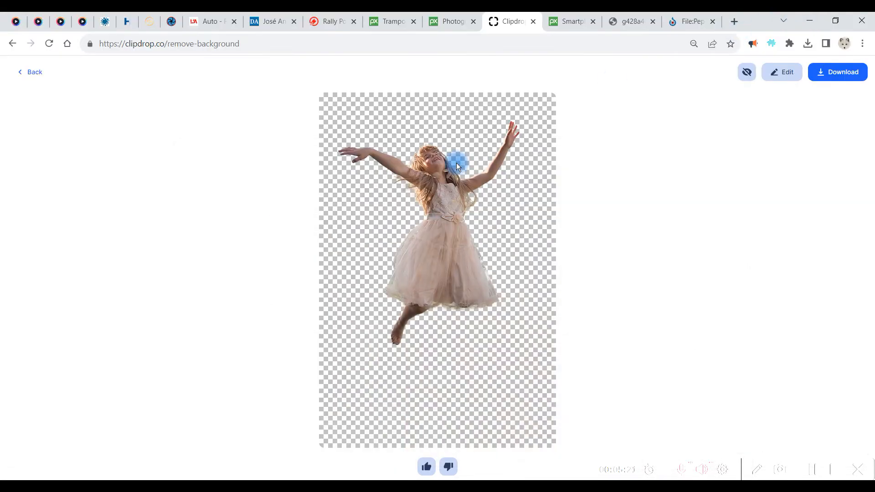
left_click(778, 79)
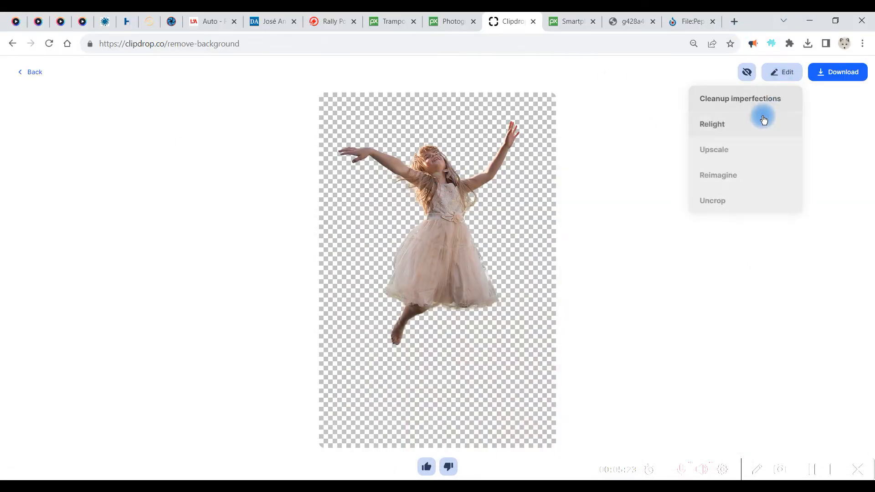
left_click(721, 150)
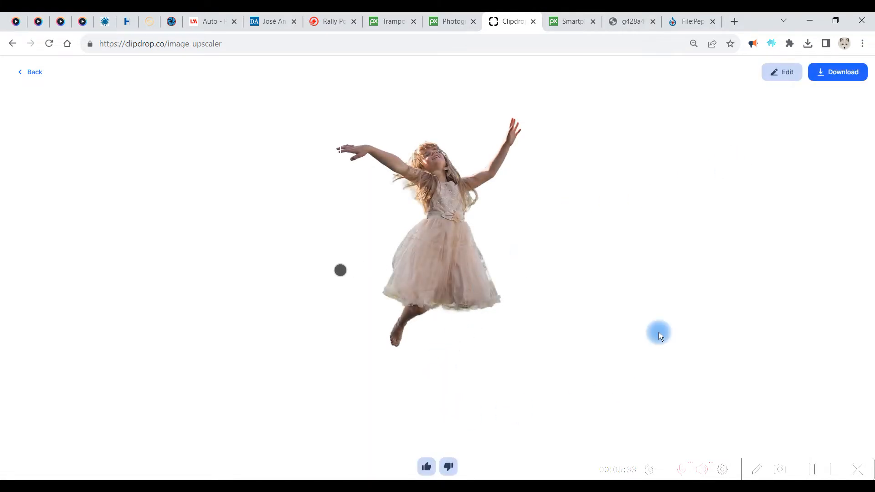
left_click(850, 74)
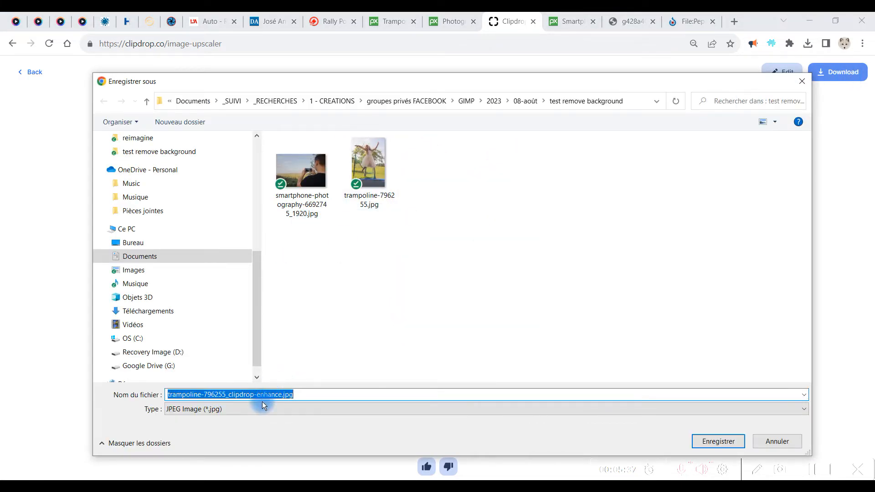
left_click(724, 442)
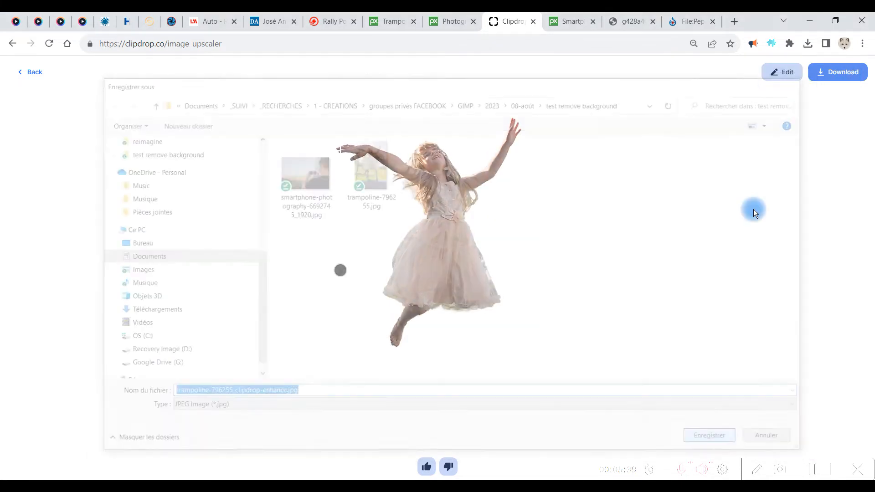
Switch back to GIMP and open trampoline-796255_clipdrop-enhance.jpg from the test remove background folder
left_click(638, 486)
left_click(156, 57)
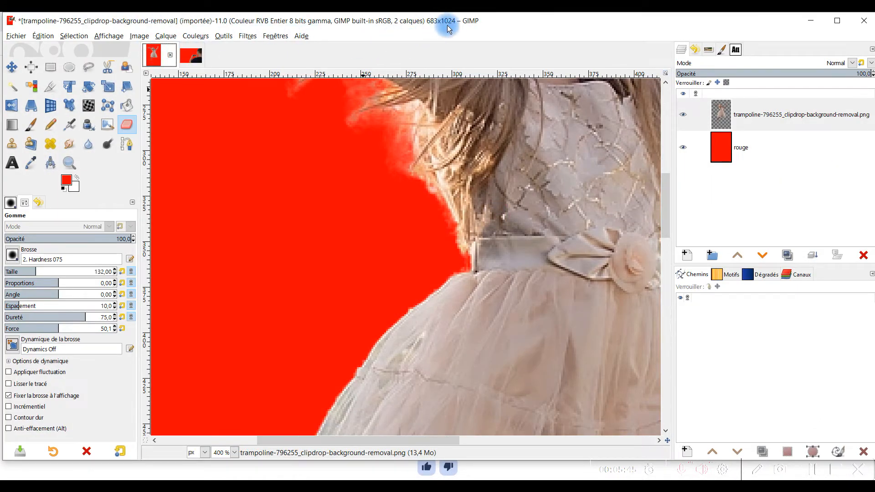
left_click(17, 36)
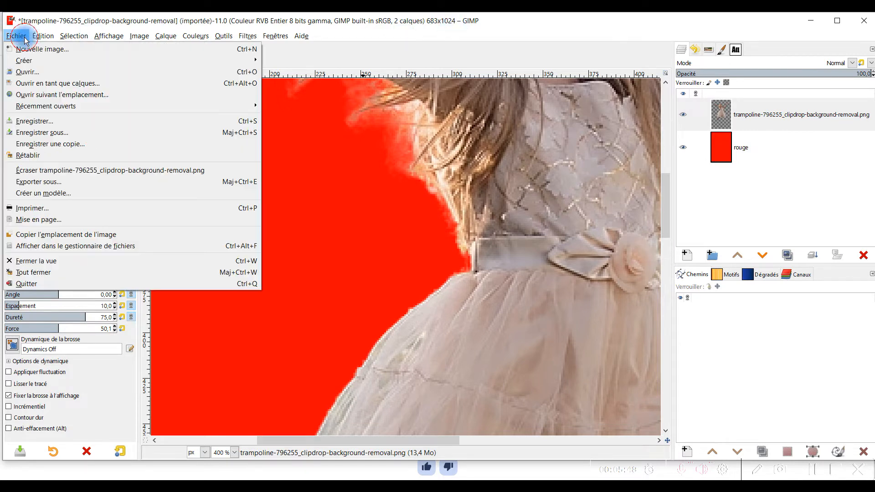
left_click(37, 73)
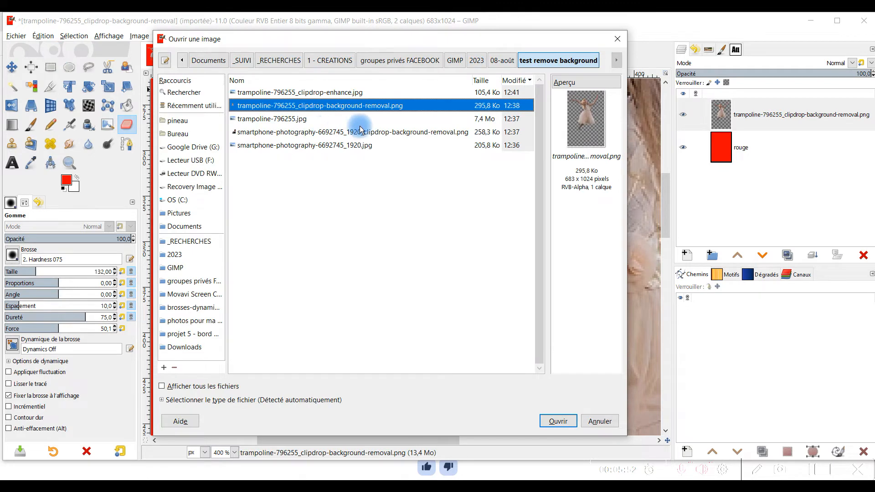
left_click(355, 94)
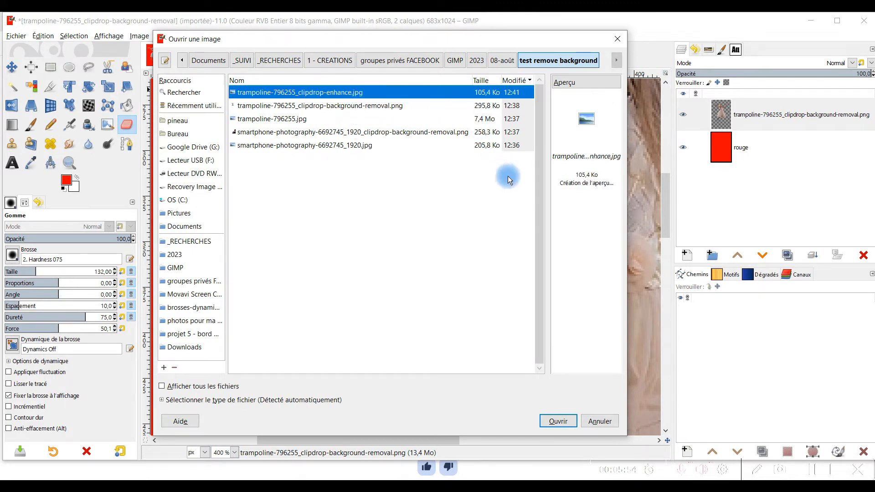
left_click(556, 414)
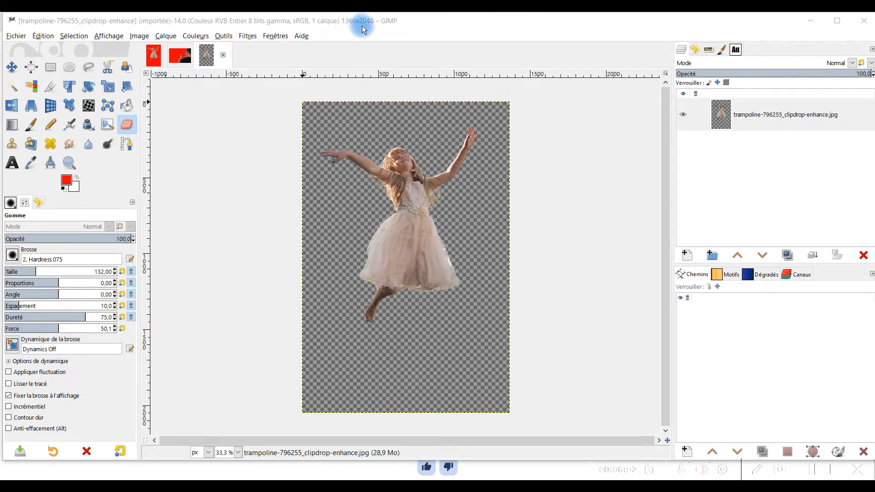
Add a 1366 × 2048 px layer named rouge filled with the red foreground colour and place it below the upscaled cut-out
left_click(720, 114)
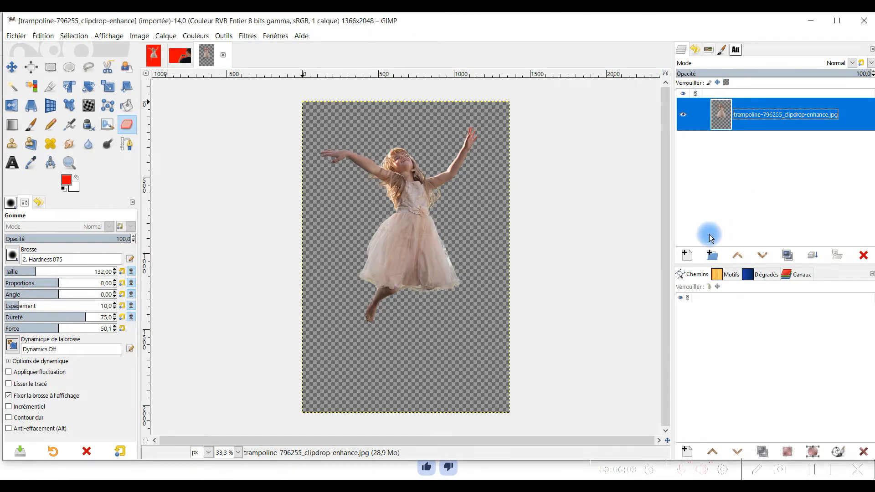
left_click(686, 256)
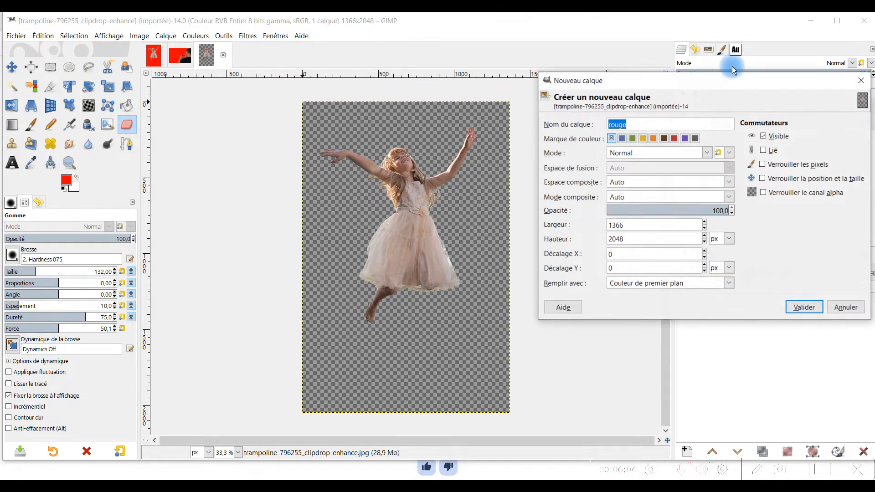
left_click(802, 307)
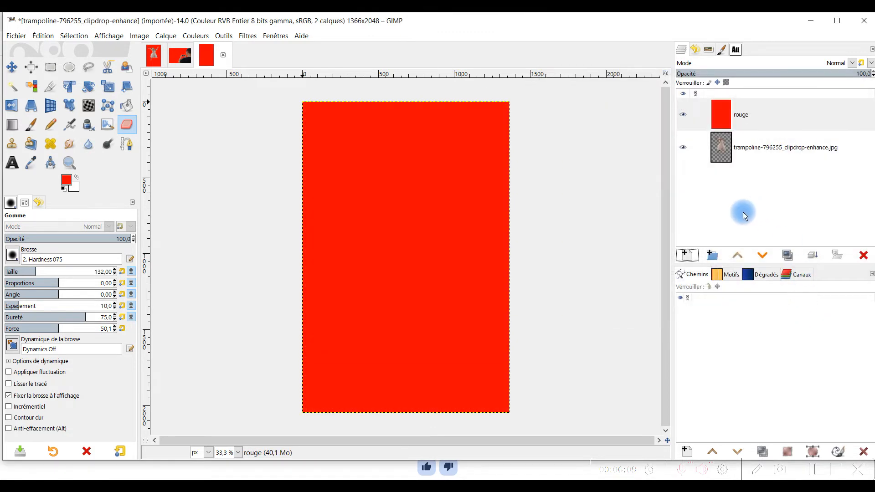
left_click(757, 255)
Compare the girl's hair, face and arm edges between the upscaled cut-out and the original background-removal cut-out
scroll(426, 239, "up", 4)
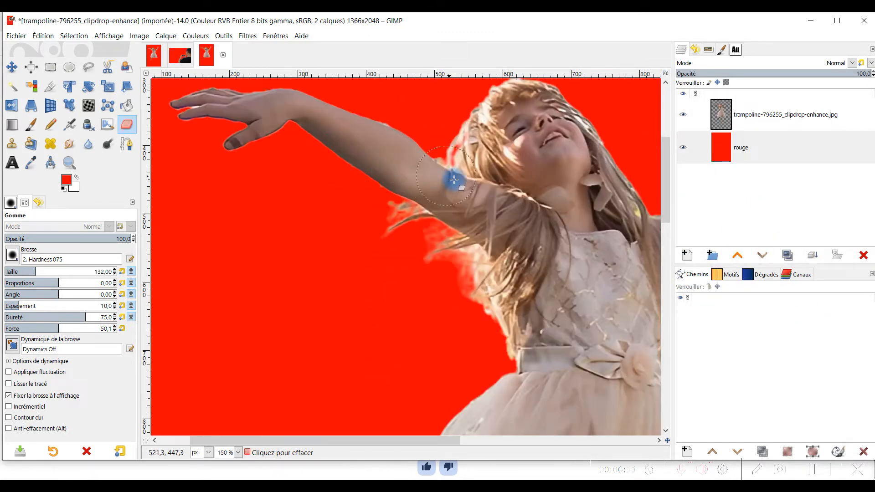
left_click_drag(534, 207, 305, 291)
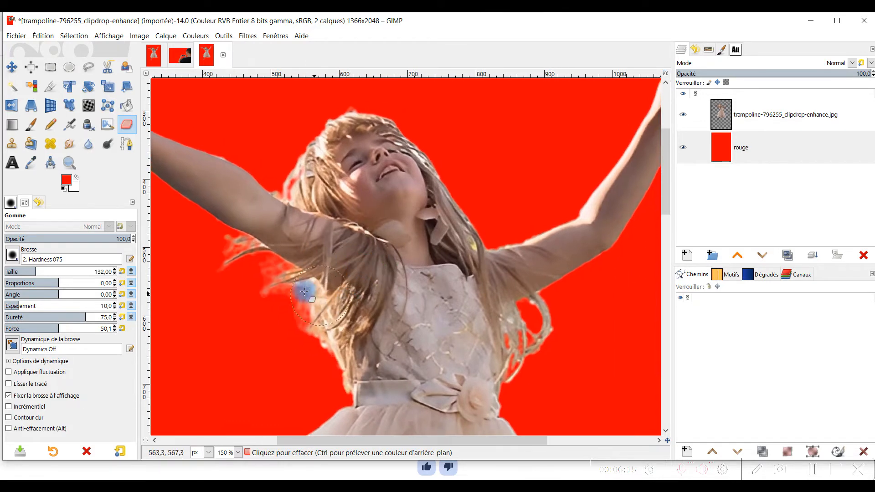
left_click(154, 55)
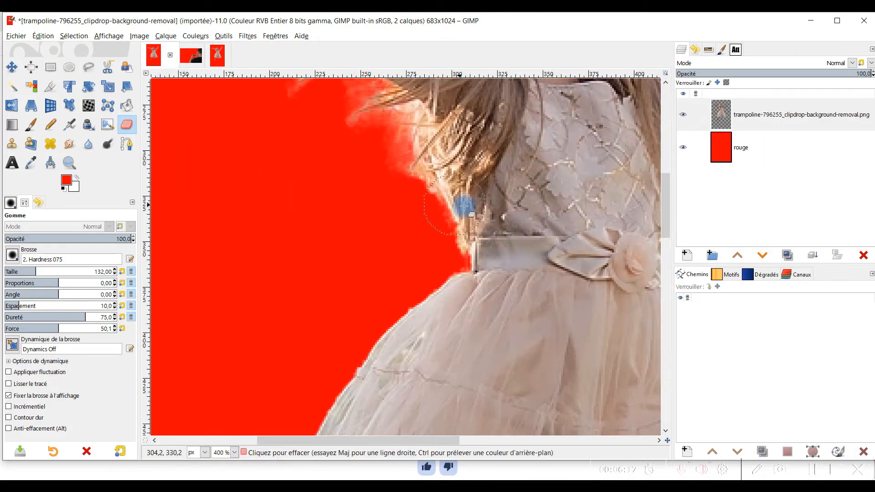
scroll(462, 201, "up", 5)
scroll(494, 242, "down", 5)
scroll(437, 334, "up", 5)
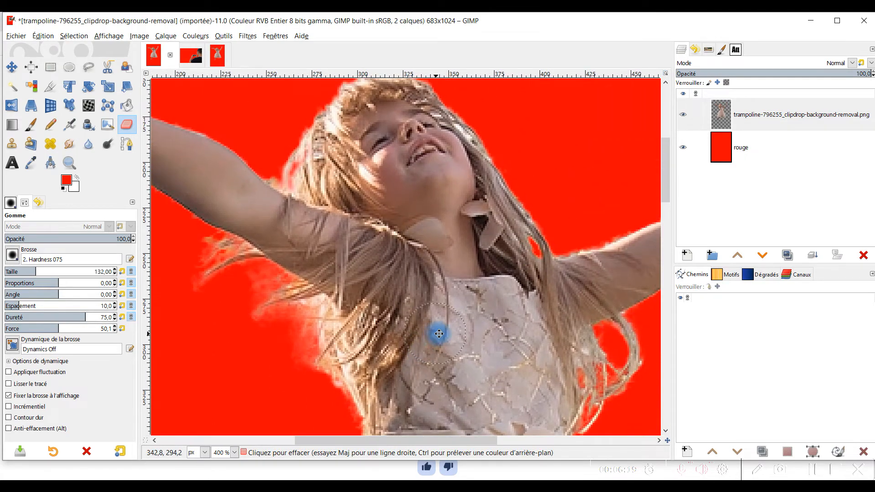
scroll(455, 322, "right", 2)
left_click(220, 56)
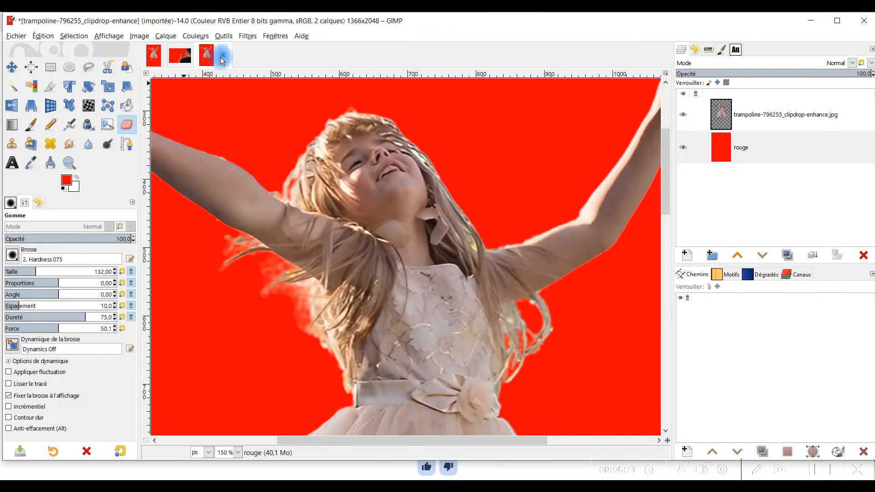
left_click(157, 59)
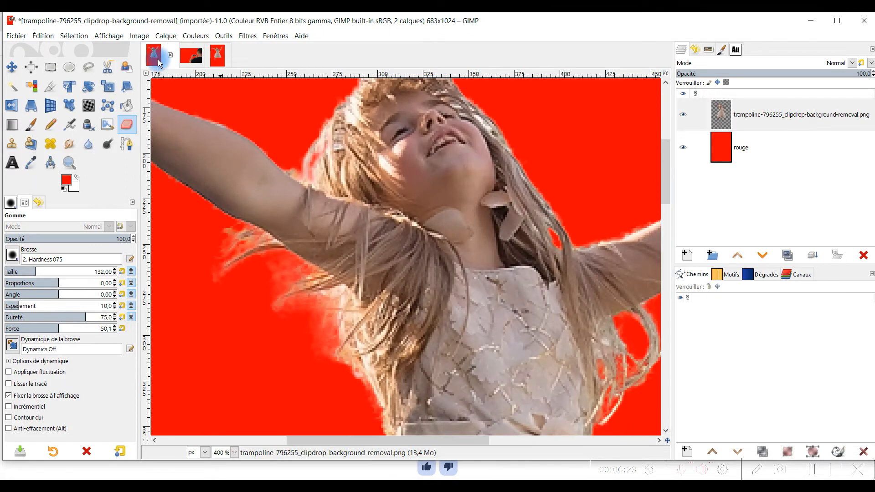
left_click_drag(157, 60, 217, 56)
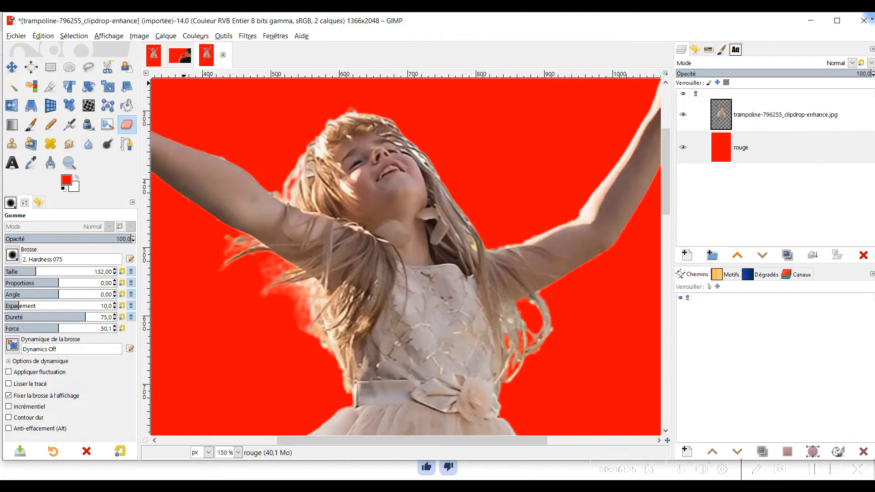
Return to Clipdrop's Remove Background page in the browser and dismiss the file chooser without picking an image
left_click(811, 21)
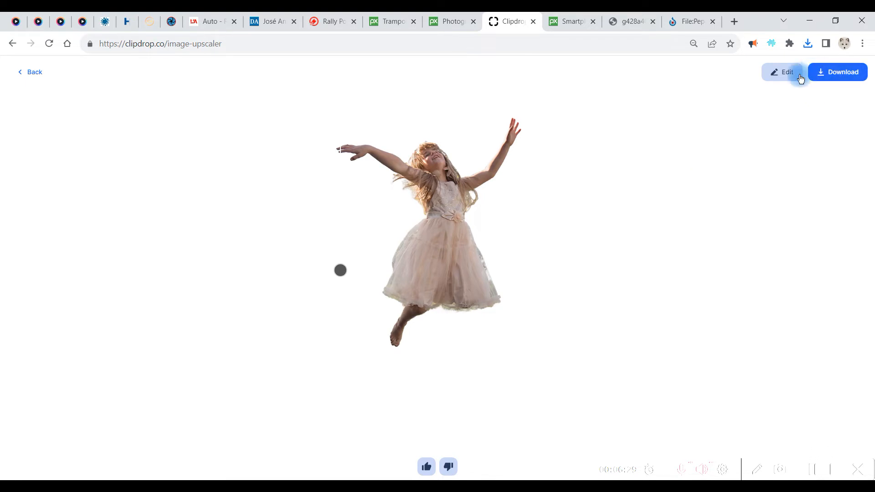
left_click(35, 73)
scroll(690, 266, "down", 4)
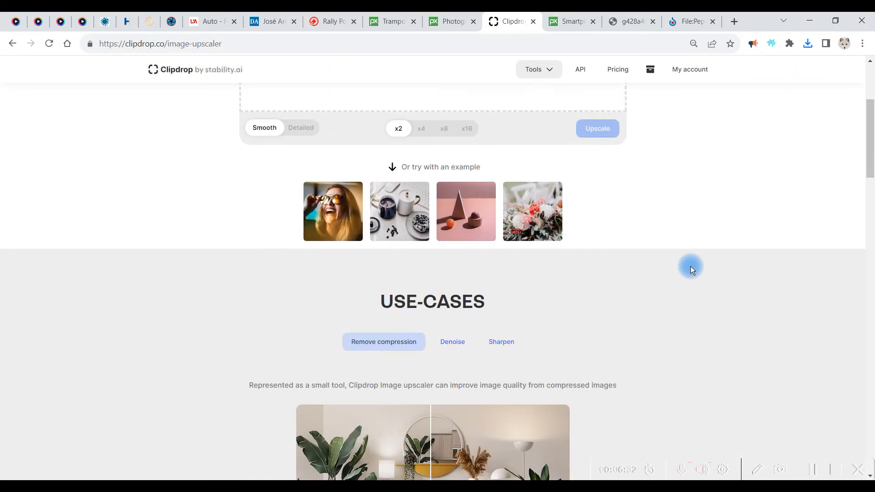
left_click(12, 44)
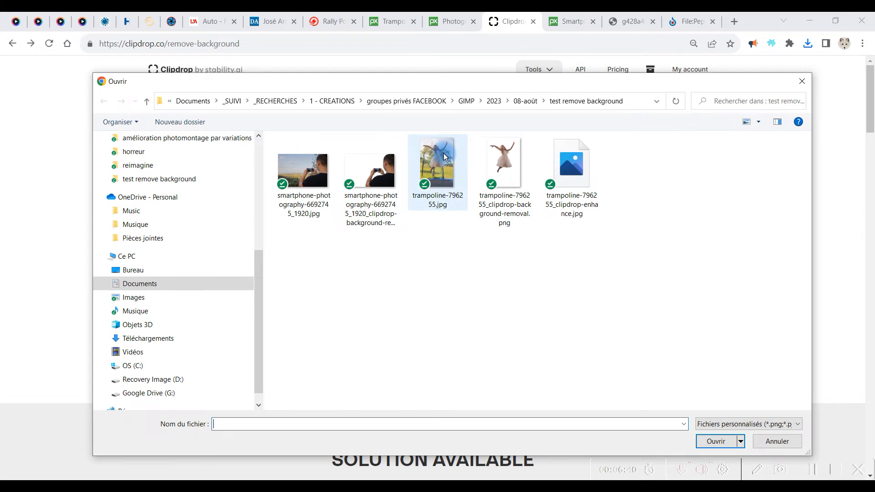
left_click(802, 81)
key("alt+Tab")
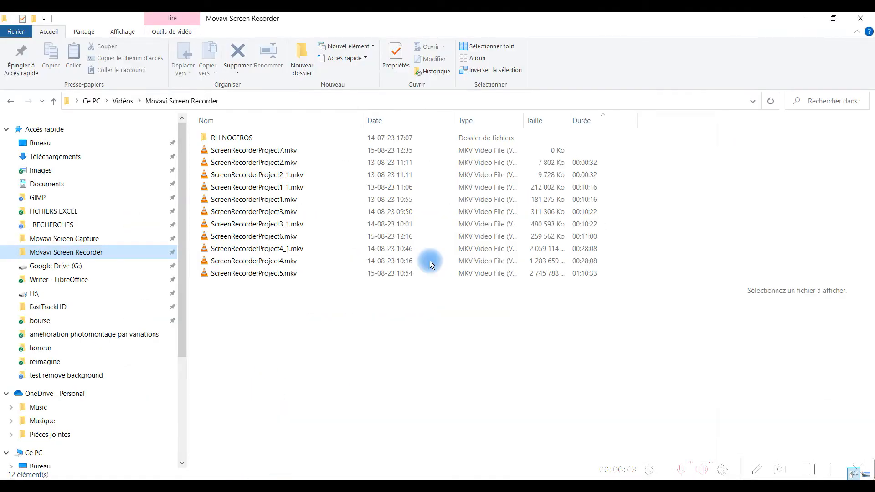
left_click(64, 239)
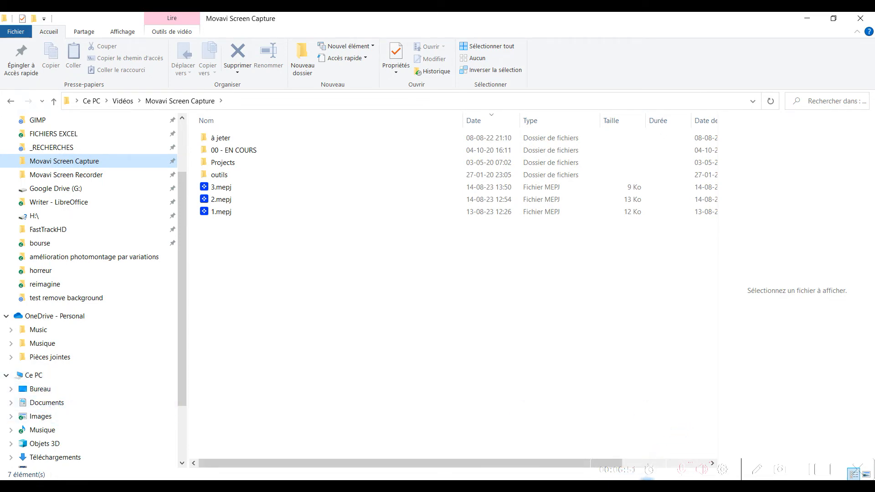
Switch to GIMP and open the original trampoline-796255.jpg photo
left_click(647, 488)
left_click(18, 37)
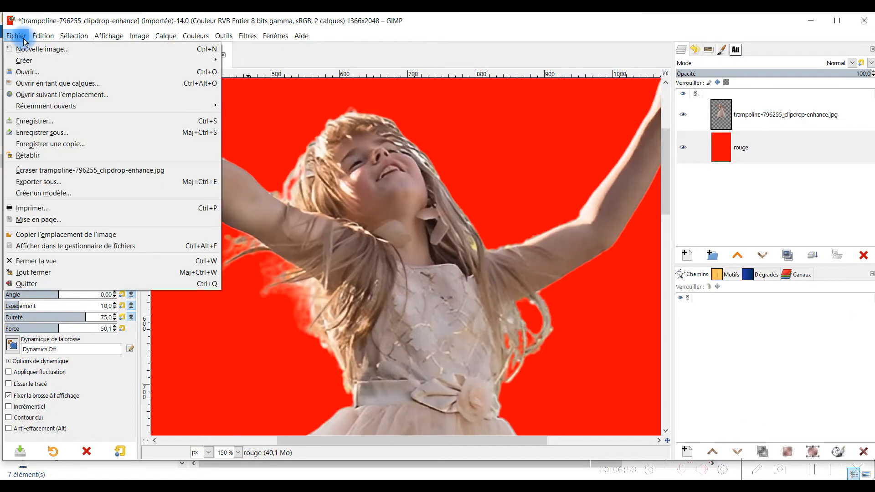
left_click(27, 72)
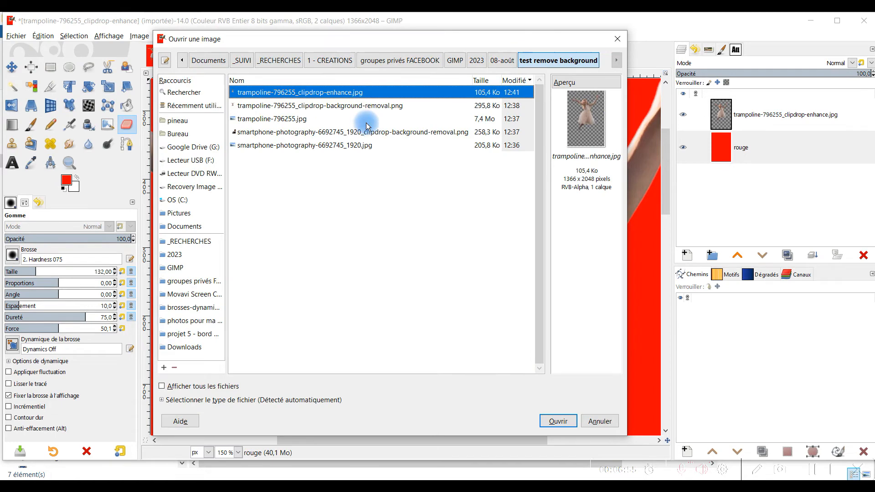
left_click(286, 123)
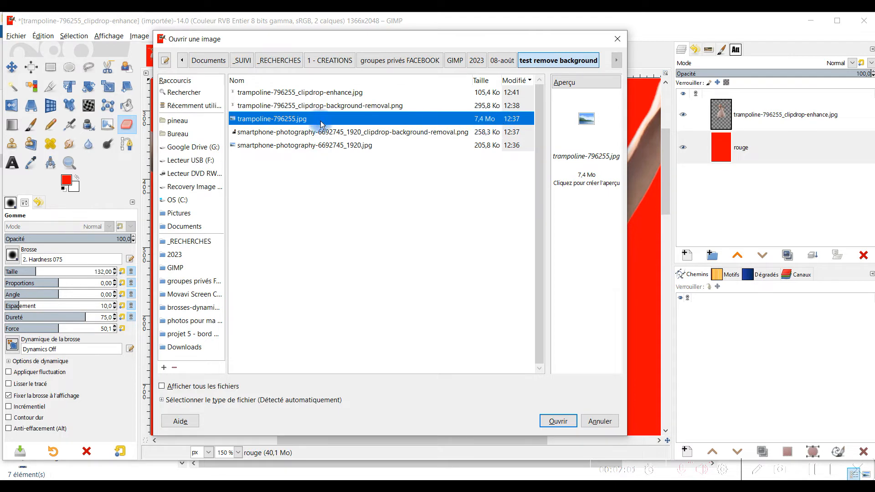
left_click(549, 420)
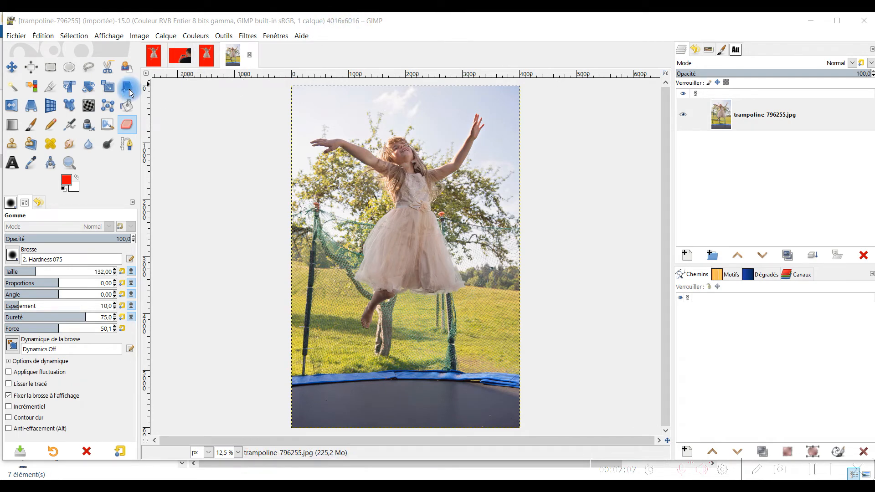
Try to crop the photo around the girl's head and torso to about 1616 × 1272 px, and undo the crop
left_click(50, 86)
left_click_drag(364, 135, 451, 208)
left_click_drag(375, 174, 407, 173)
scroll(390, 179, "up", 4)
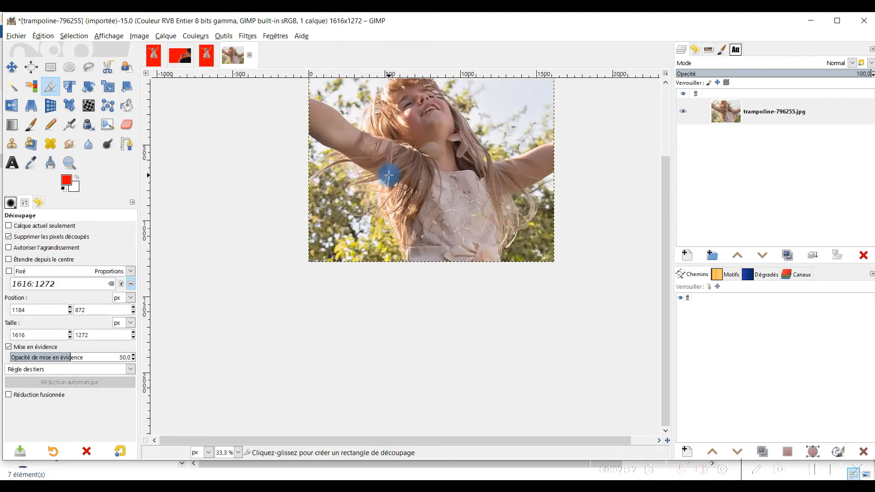
key("ctrl+z")
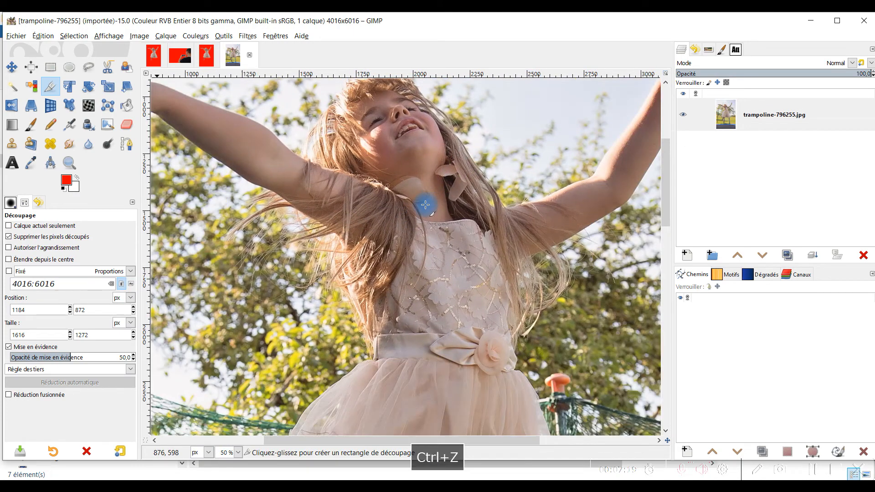
Crop the trampoline photo around the girl's head, arms and torso to about 1755 × 1293 px
scroll(388, 190, "down", 3)
scroll(385, 186, "up", 2)
left_click_drag(291, 119, 568, 327)
left_click_drag(306, 207, 319, 207)
left_click_drag(449, 136, 444, 144)
left_click_drag(455, 314, 460, 311)
left_click(440, 212)
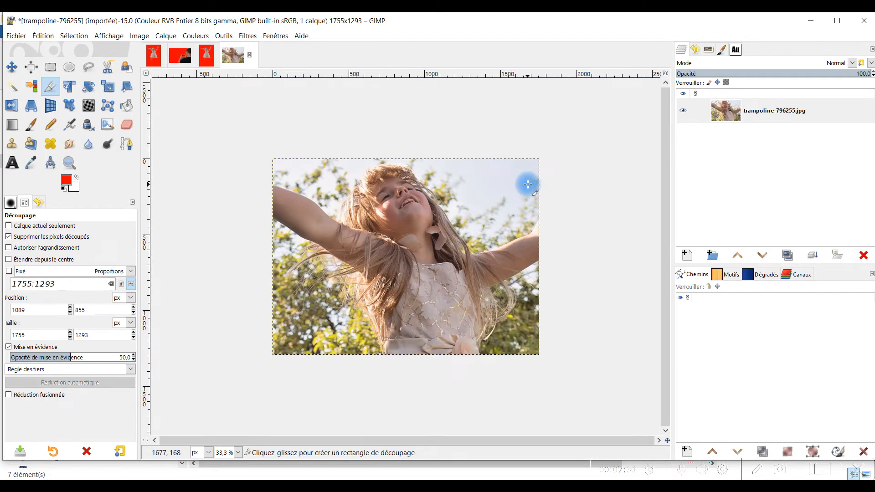
Export the cropped trampoline photo as cheveux-fille.jpg in the test remove background folder with JPEG quality 100
left_click(16, 35)
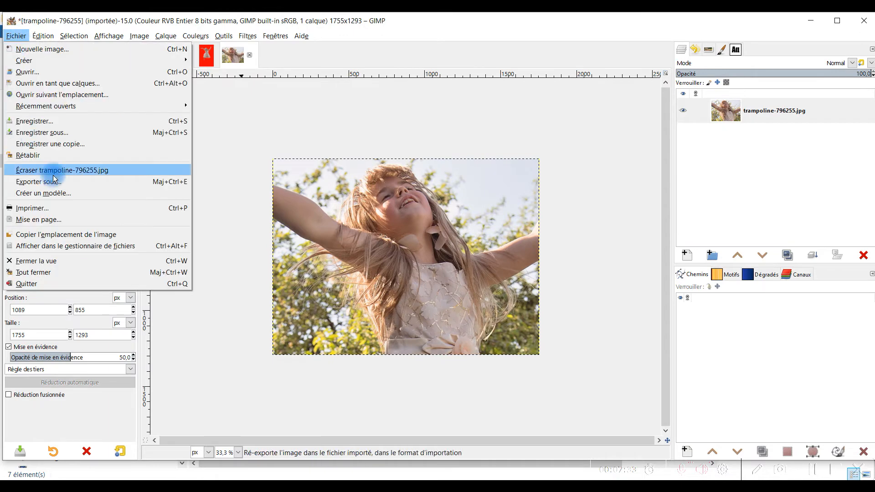
left_click(96, 180)
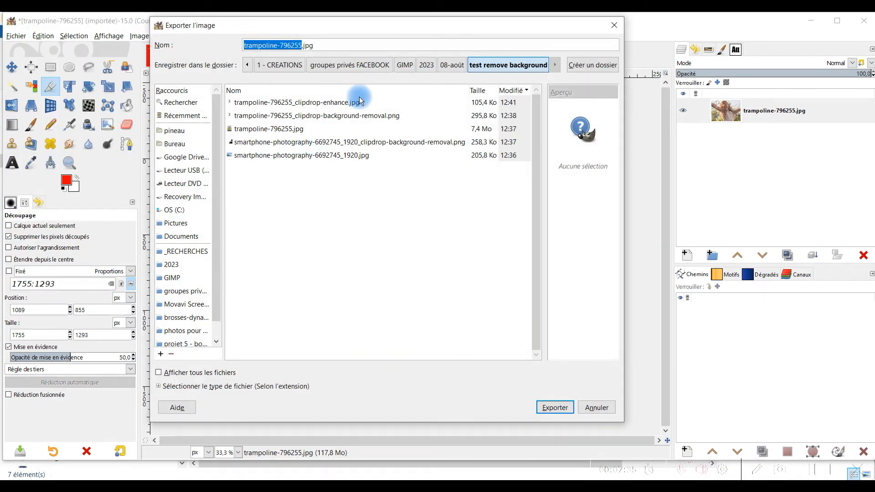
type("c")
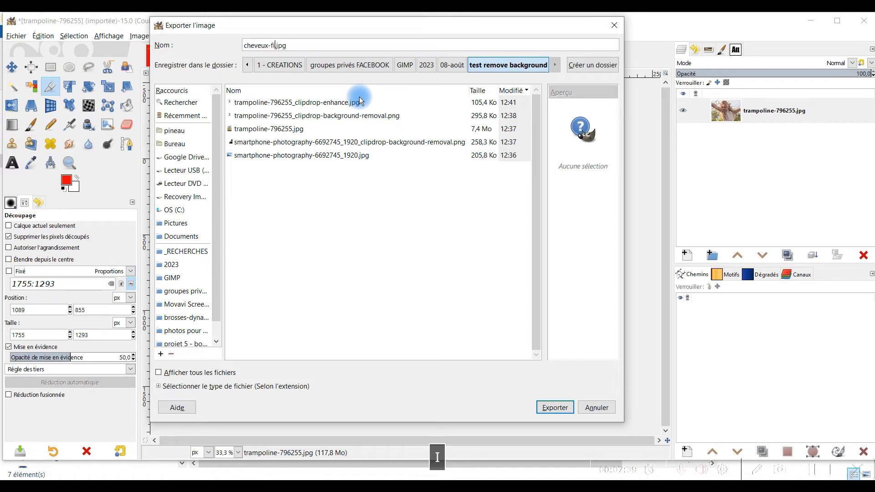
type("heveux-fille")
key("Return")
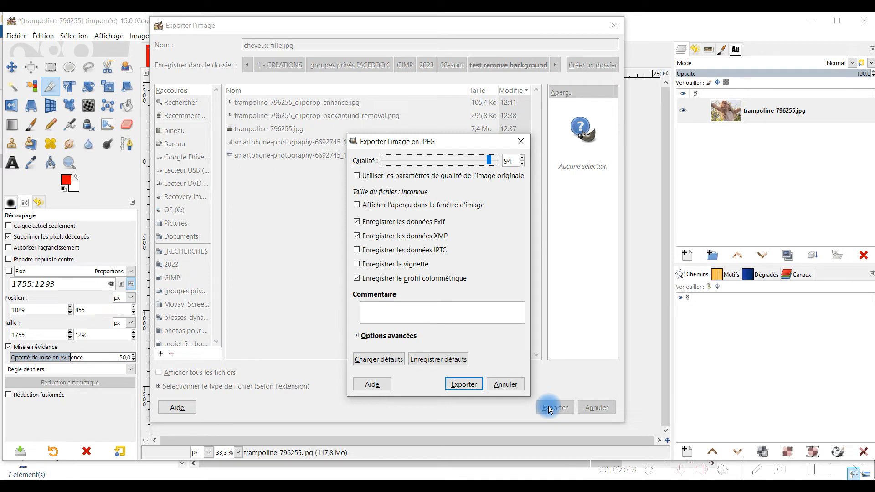
left_click_drag(488, 160, 524, 162)
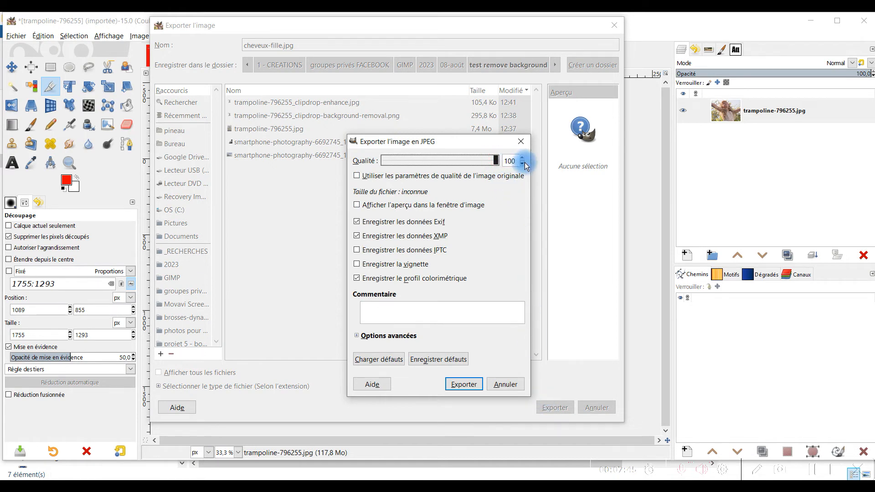
left_click(463, 384)
Load cheveux-fille.jpg into Clipdrop's Remove Background page in the browser and look at the Pro plans for unlocking HD mode
left_click(105, 484)
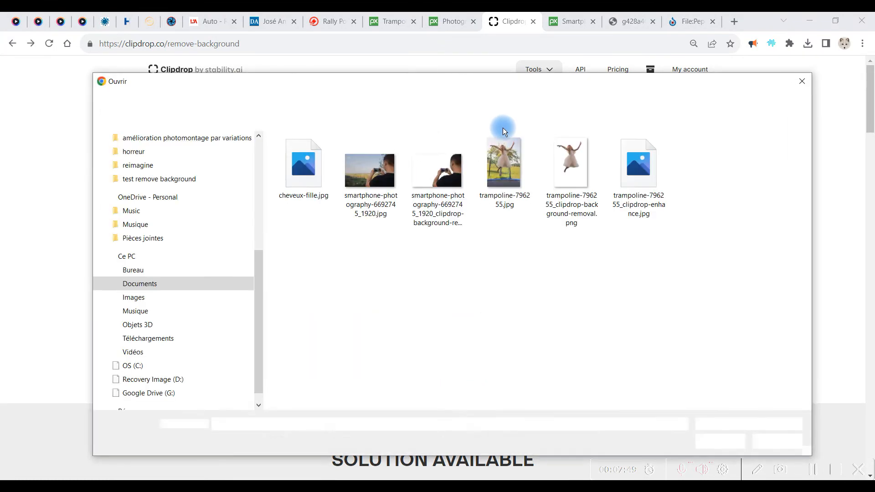
double_click(302, 164)
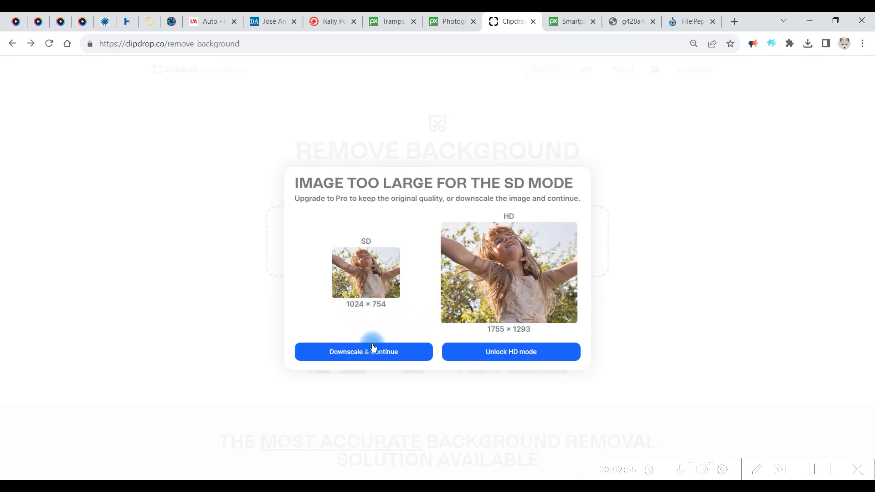
left_click(496, 355)
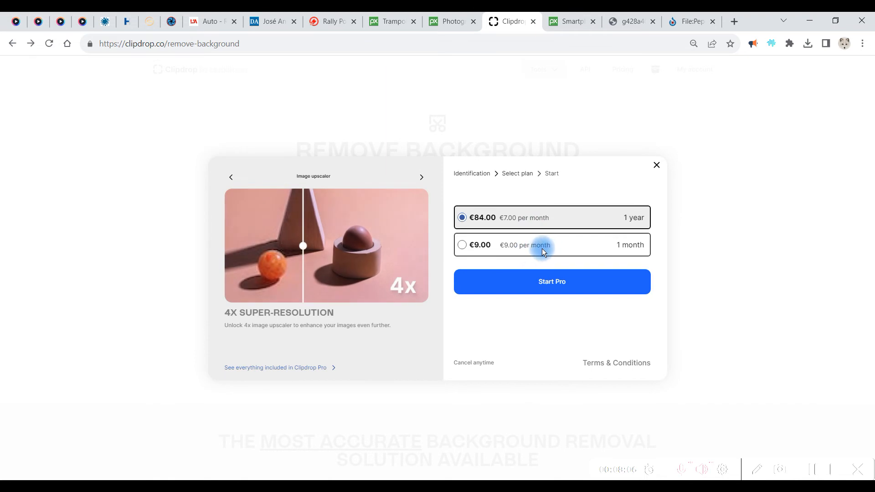
left_click(657, 164)
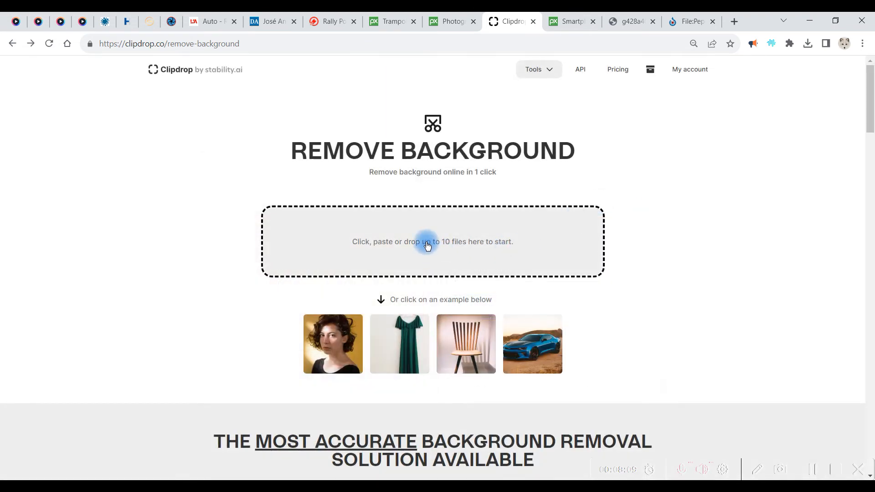
Load cheveux-fille.jpg into Remove Background and process it in SD mode, downscaled to 1024 × 754
left_click(430, 245)
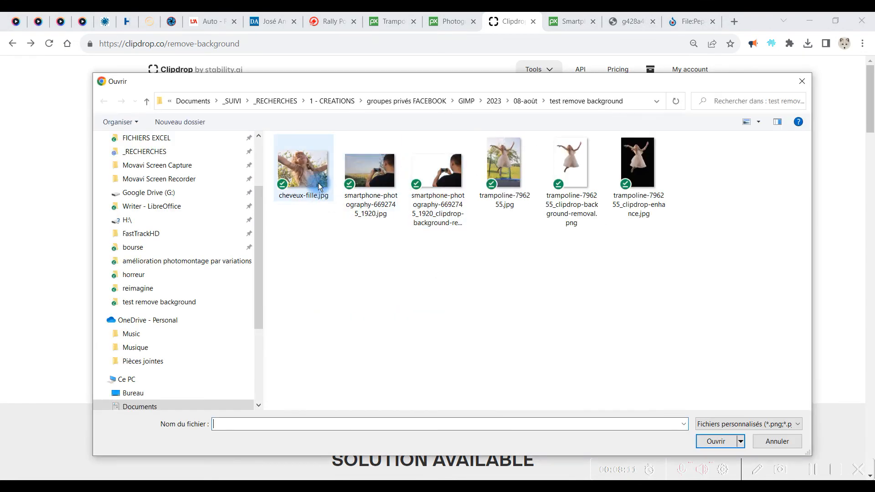
left_click(311, 171)
double_click(311, 171)
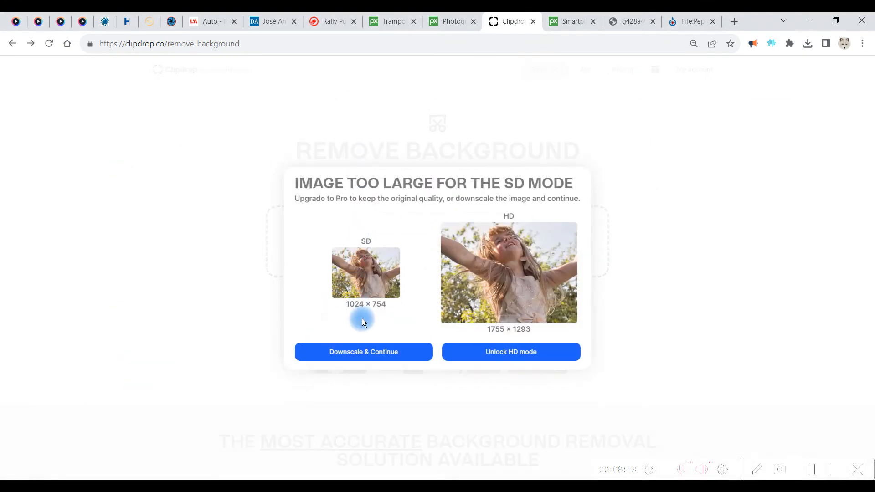
left_click(361, 355)
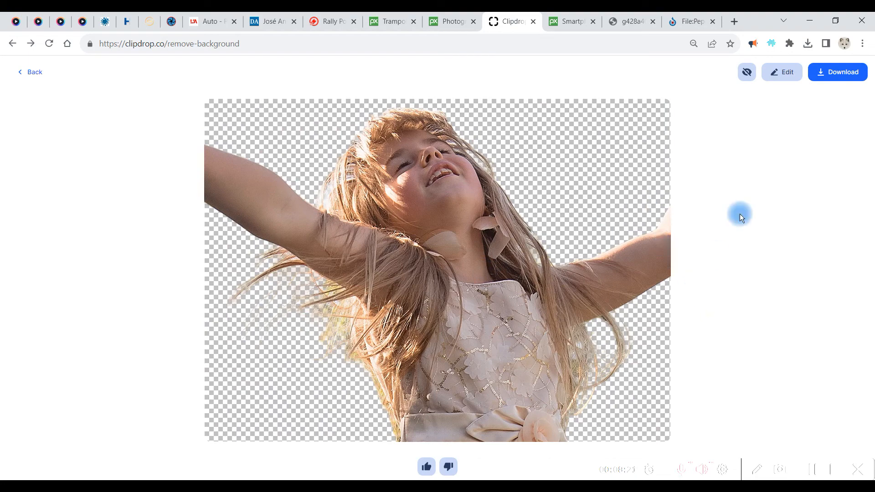
Download the girl's cut-out as cheveux-fille_clipdrop-background-removal.png into the test remove background folder
left_click(835, 77)
left_click(835, 76)
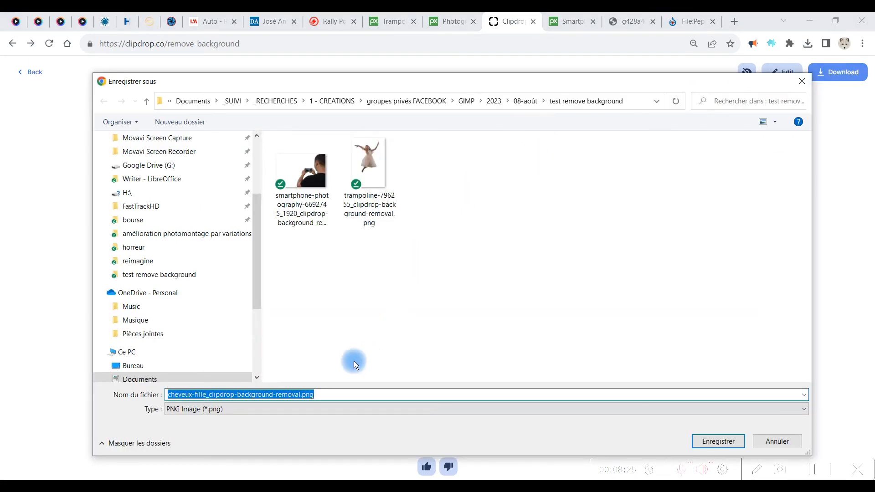
left_click(697, 441)
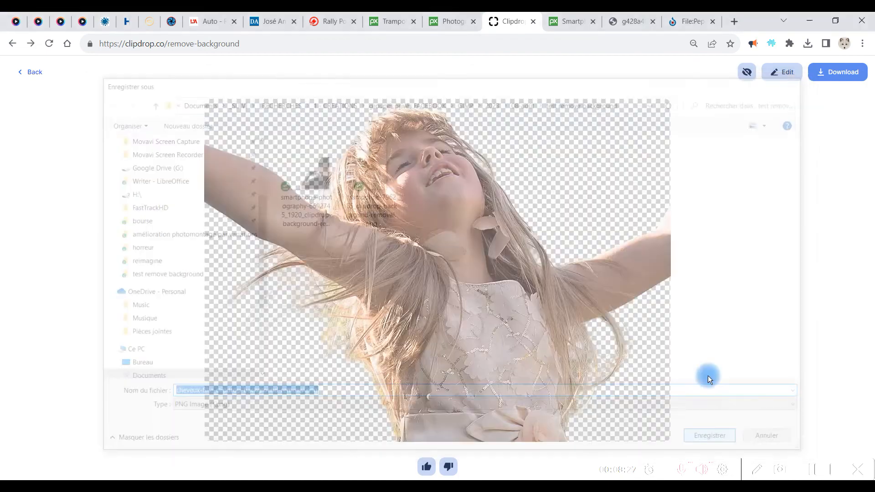
Switch to GIMP and open cheveux-fille_clipdrop-background-removal.png from the test remove background folder
left_click(631, 486)
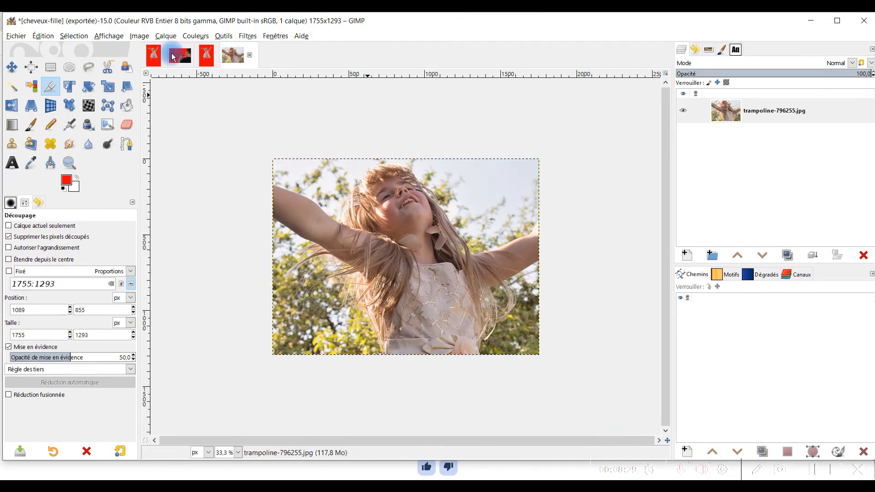
left_click(41, 37)
left_click(32, 36)
left_click(26, 37)
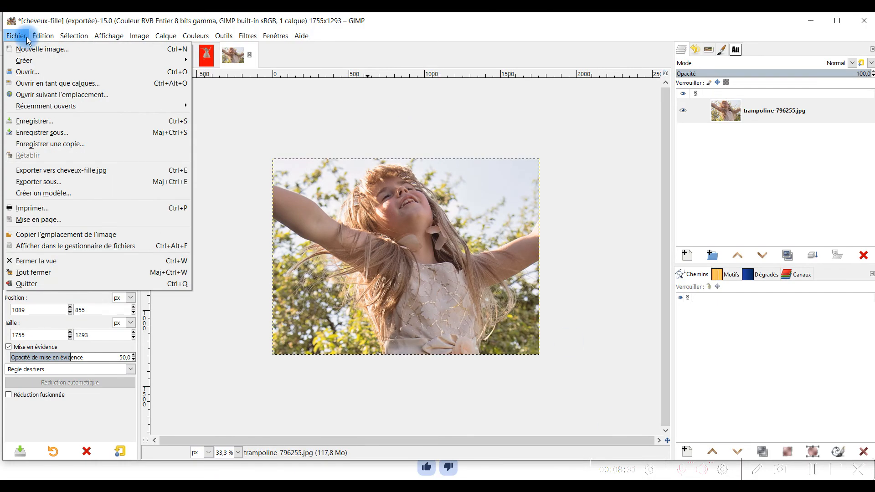
left_click(29, 72)
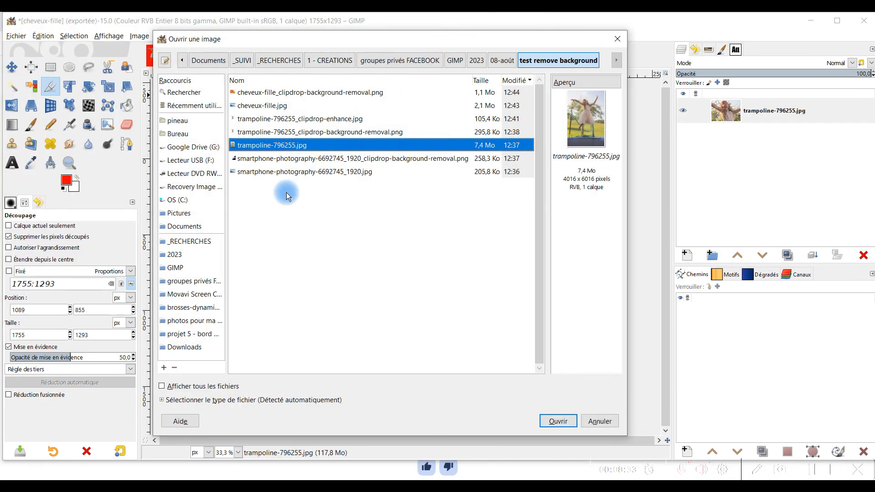
double_click(308, 93)
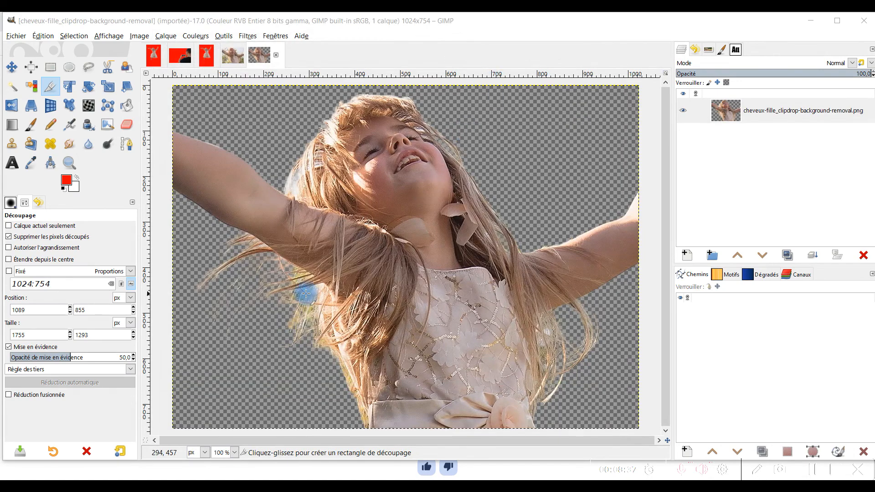
Examine the cut-out's fine hair strands and leftover background around the girl's arm against the transparency
scroll(300, 298, "up", 2)
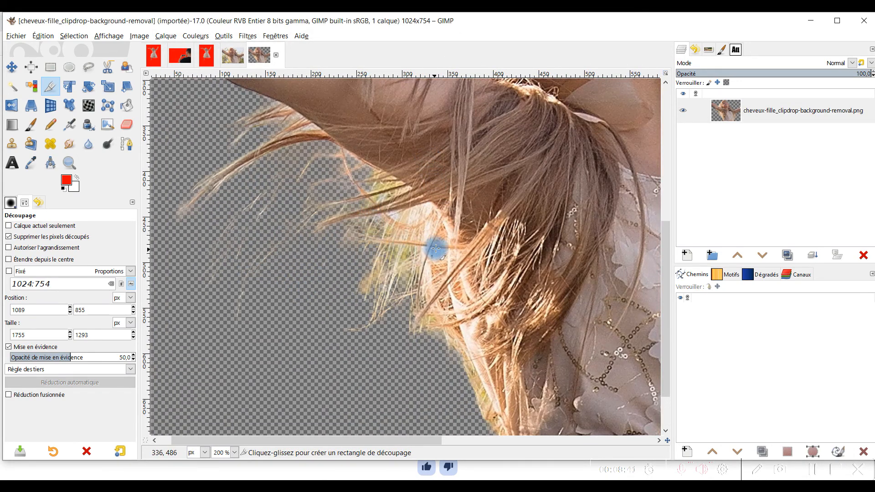
scroll(451, 247, "down", 2)
scroll(451, 251, "up", 1)
scroll(479, 255, "down", 1)
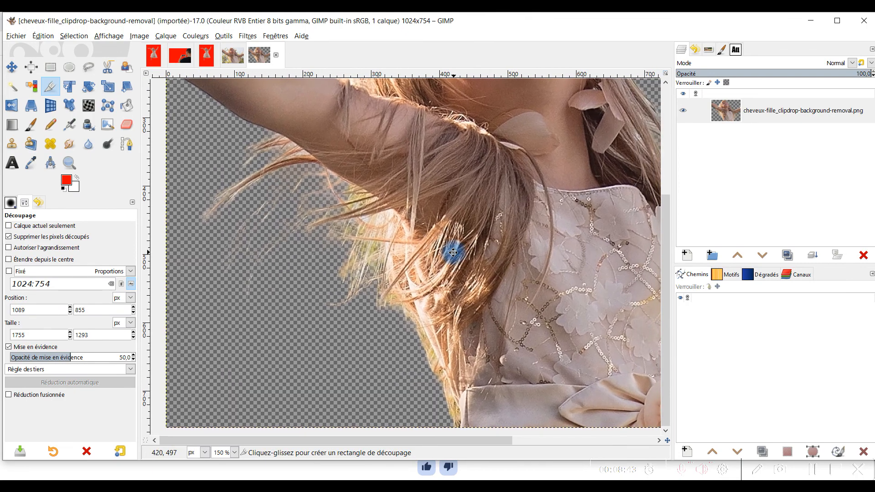
key("ctrl+z")
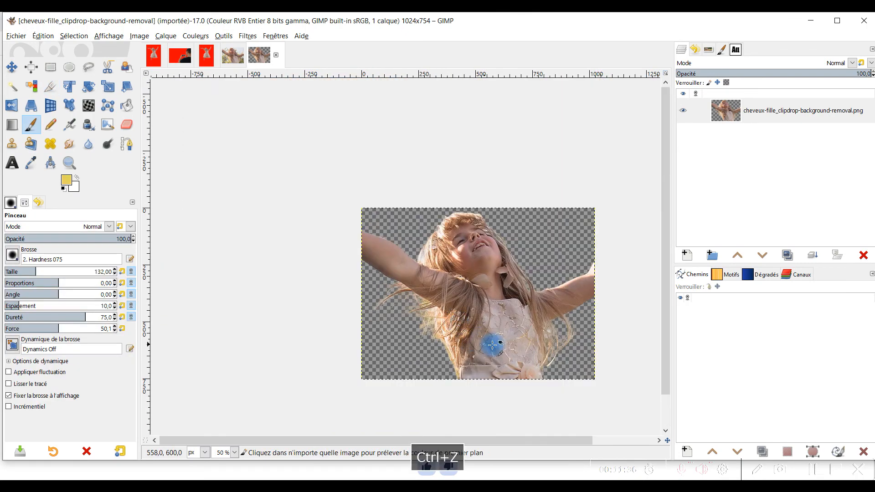
scroll(491, 293, "up", 1)
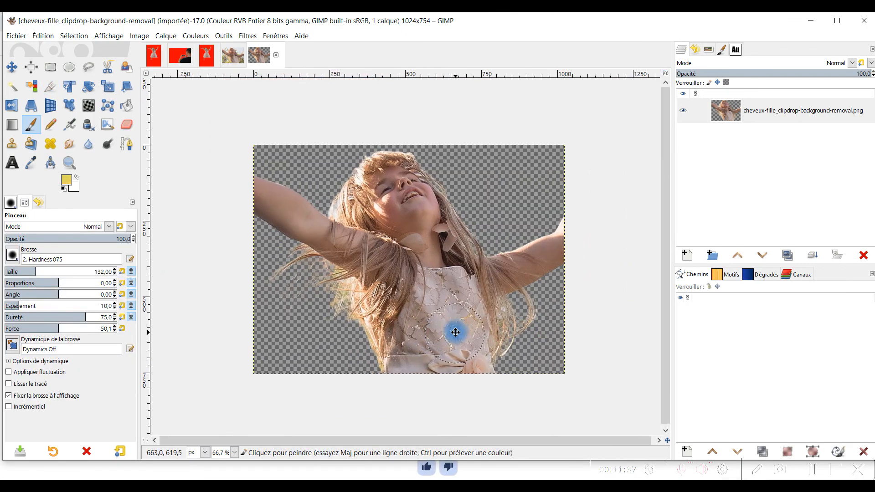
left_click_drag(455, 332, 460, 319)
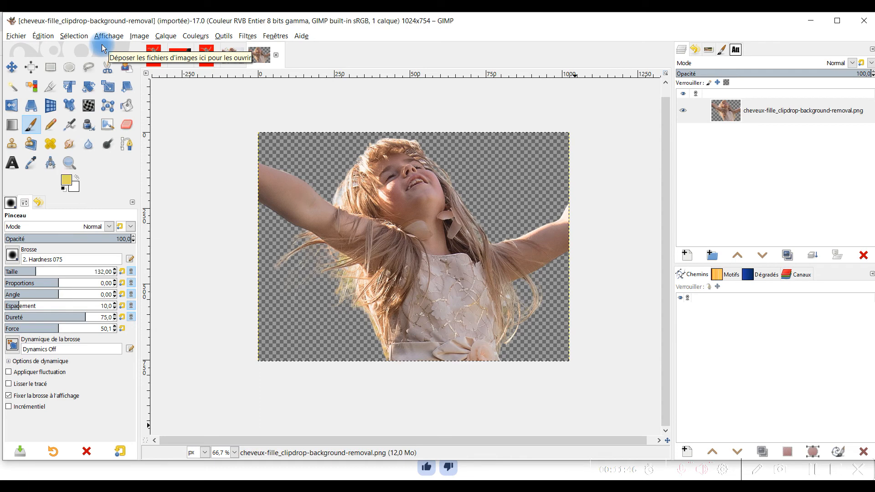
Add a transparent 1024 × 754 px layer named rouge above the cut-out layer
left_click(741, 106)
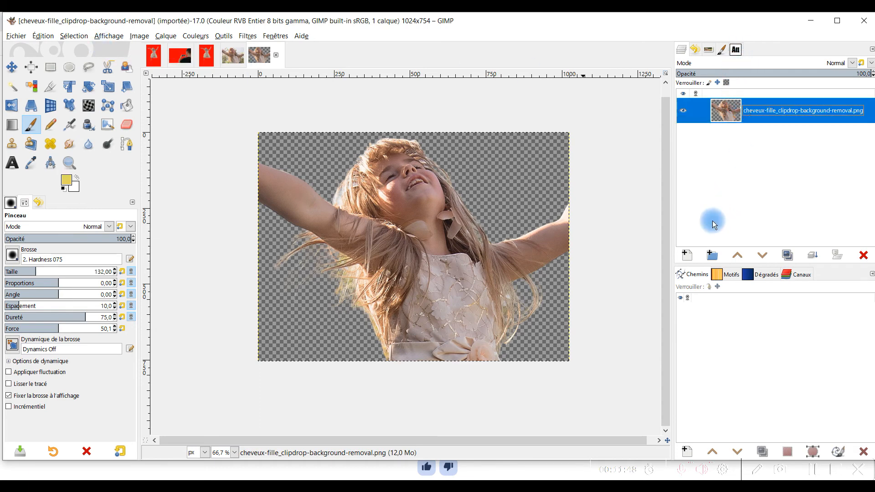
left_click(688, 258)
left_click(802, 331)
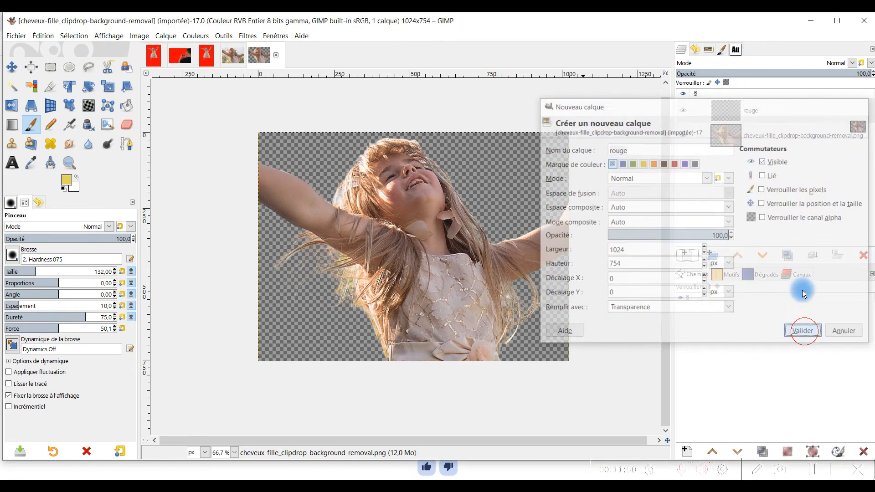
Set the foreground colour to pure red, ff0000
left_click(64, 185)
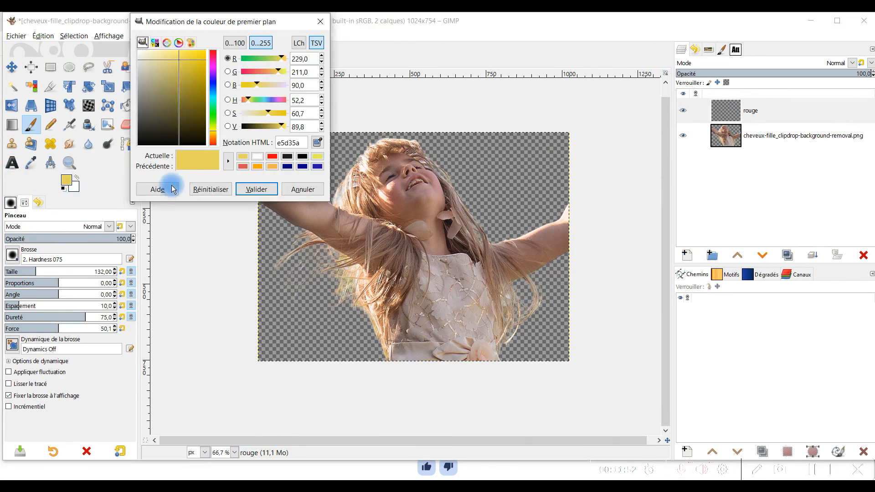
left_click(244, 167)
left_click(253, 188)
left_click(66, 180)
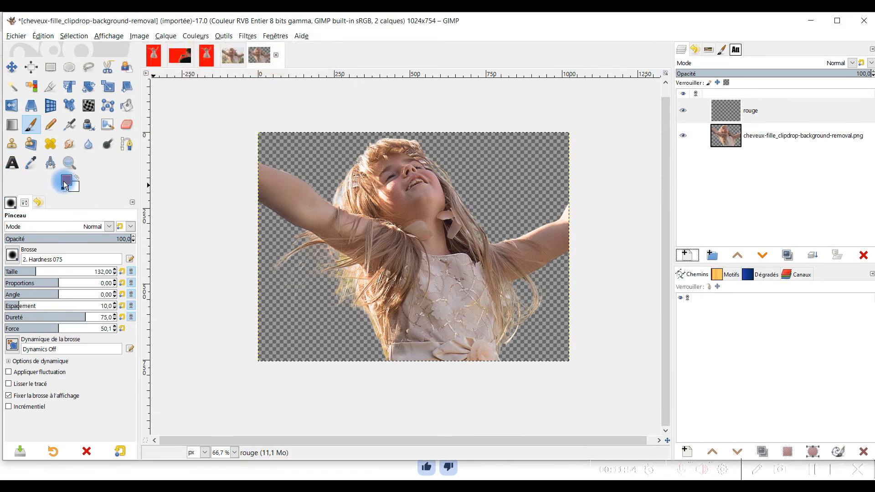
left_click(272, 157)
left_click(269, 169)
left_click(241, 187)
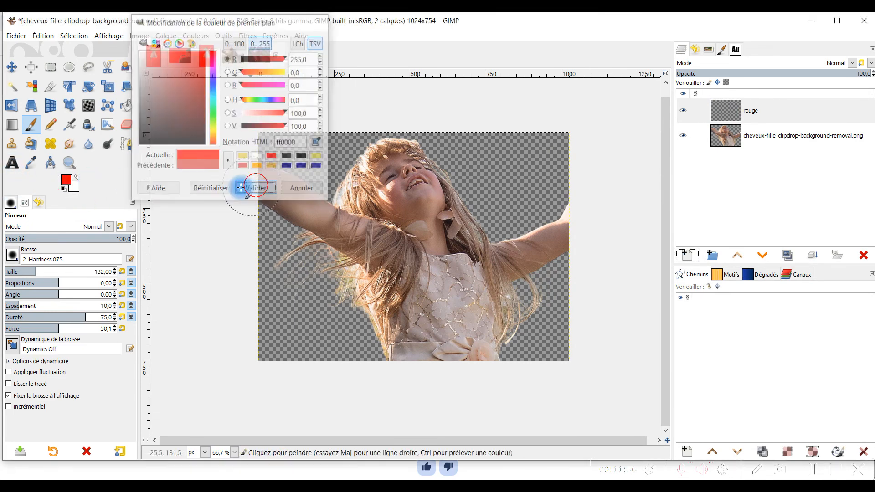
left_click(68, 187)
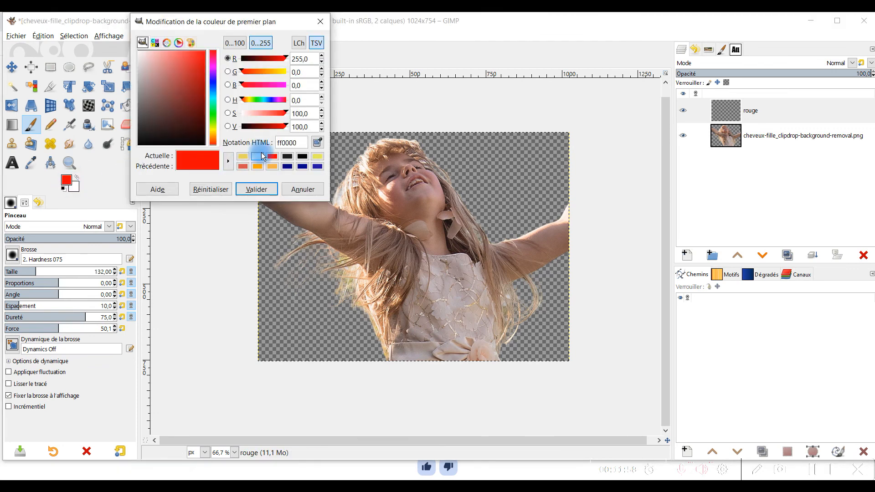
left_click(242, 188)
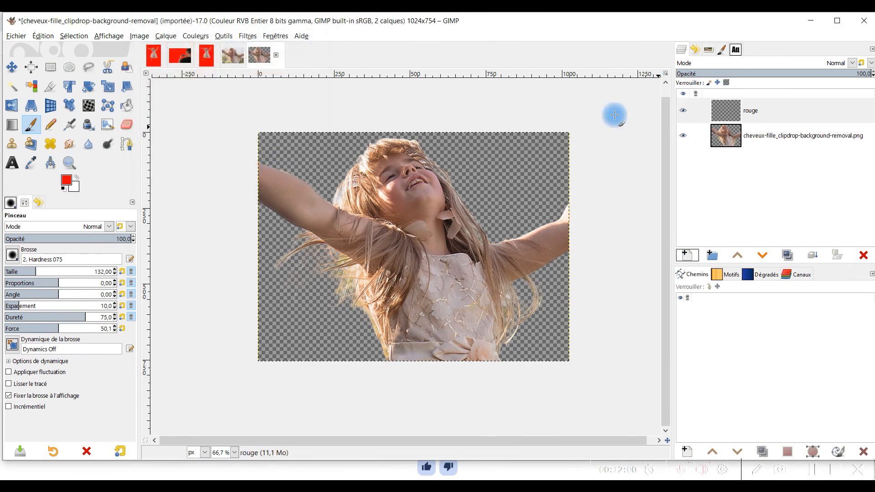
Fill the rouge layer with the foreground red and move it below the cut-out layer
left_click(42, 36)
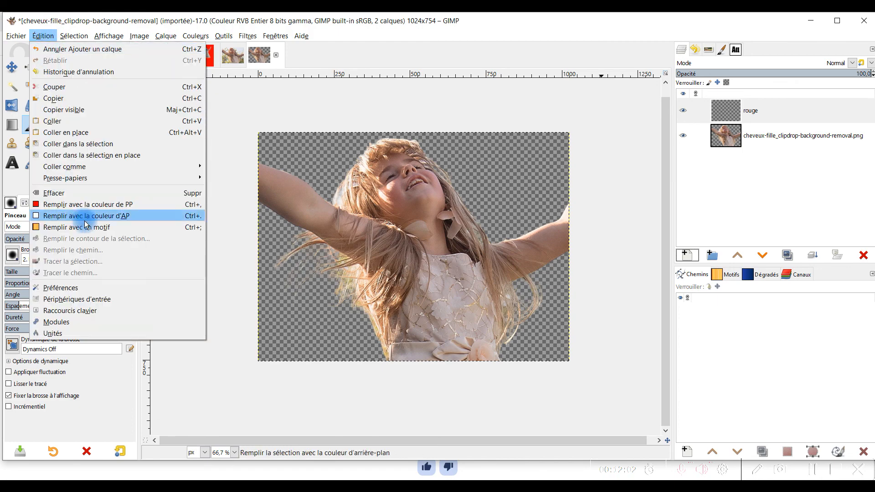
left_click(101, 205)
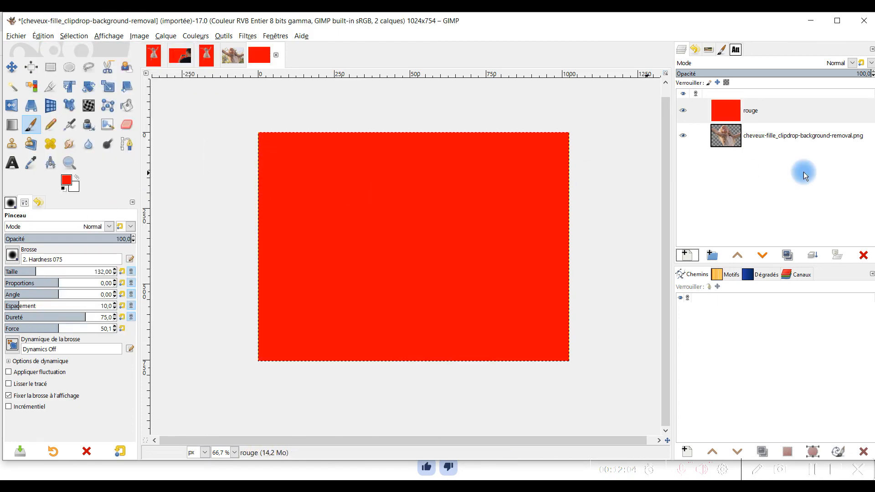
left_click(762, 255)
Examine the girl's hair strands and cut-out edges against the red layer, both close up and as a whole
scroll(343, 258, "up", 3)
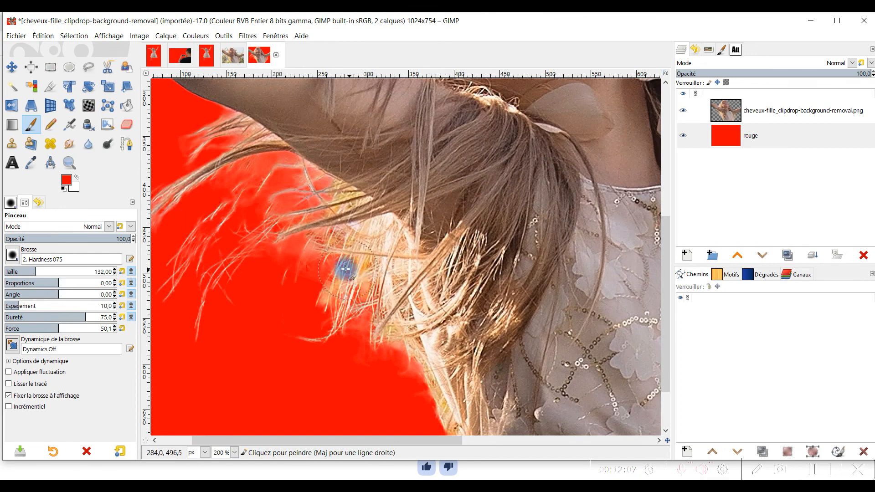
scroll(291, 185, "down", 1)
scroll(342, 251, "up", 1)
scroll(429, 360, "down", 2)
scroll(428, 361, "down", 1)
scroll(441, 374, "up", 2)
left_click_drag(515, 348, 470, 334)
scroll(494, 314, "down", 1)
scroll(514, 297, "down", 1)
left_click_drag(515, 295, 472, 310)
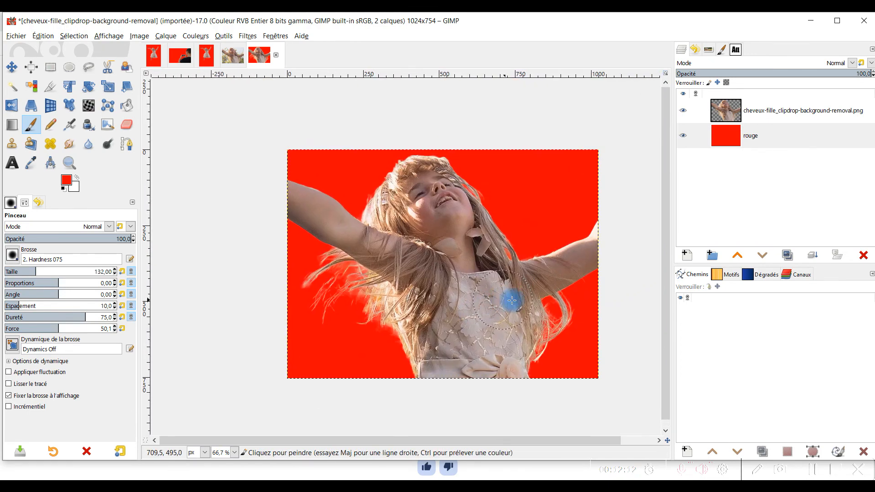
scroll(530, 307, "up", 1)
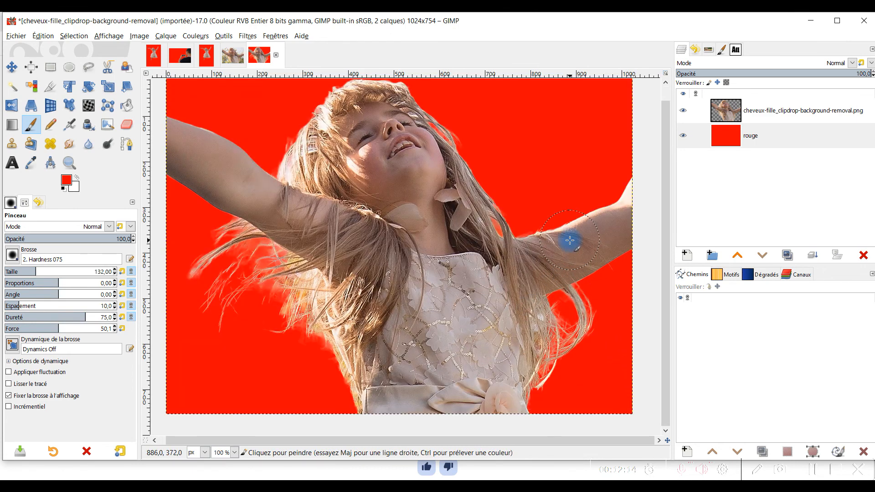